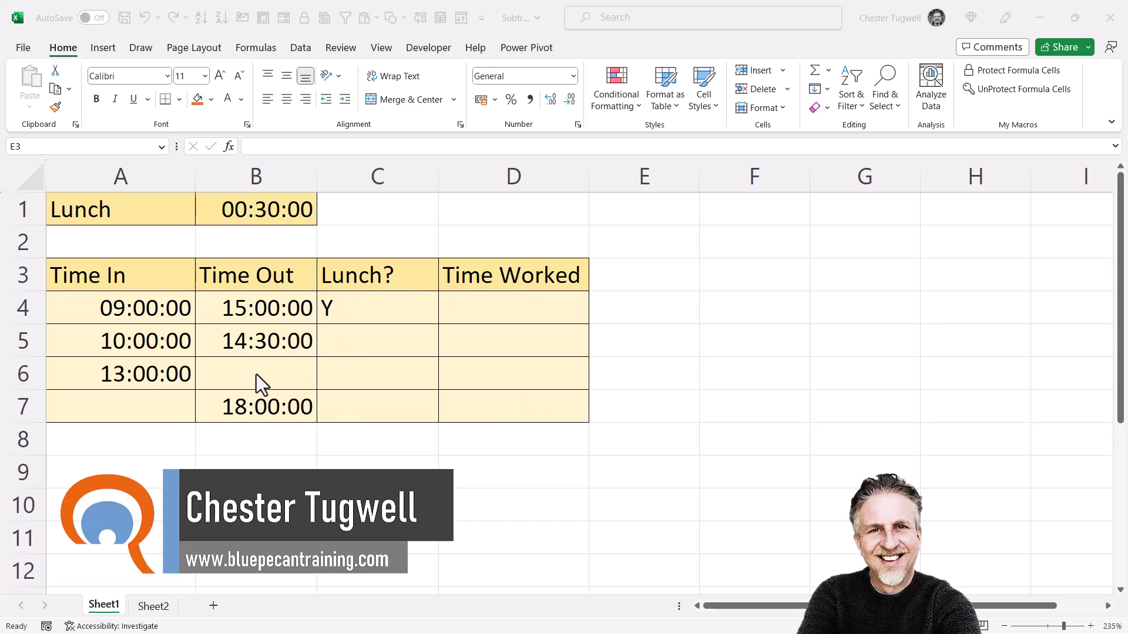
Enter =ISNUMBER(B4) in D4 on Sheet1 to test the Time Out value.
click(154, 607)
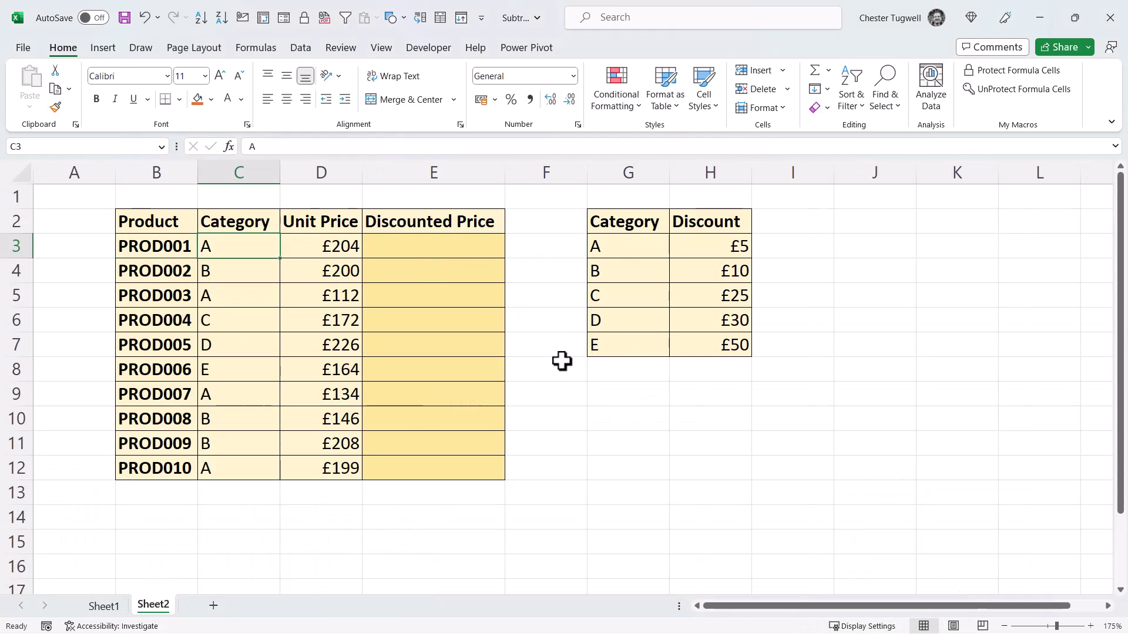
click(108, 608)
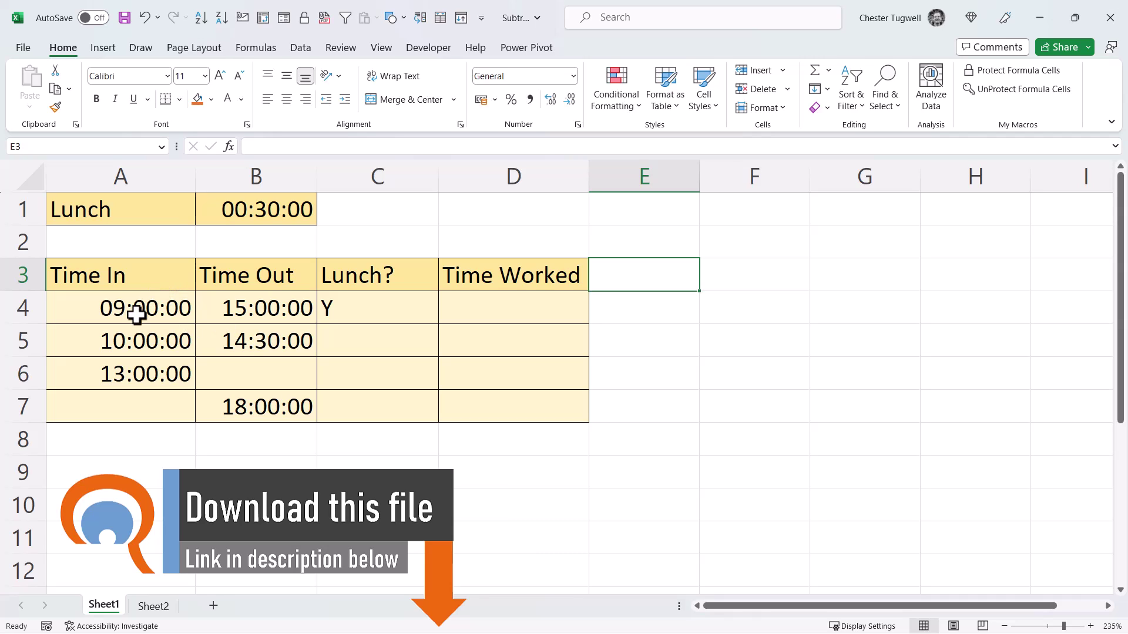
click(497, 318)
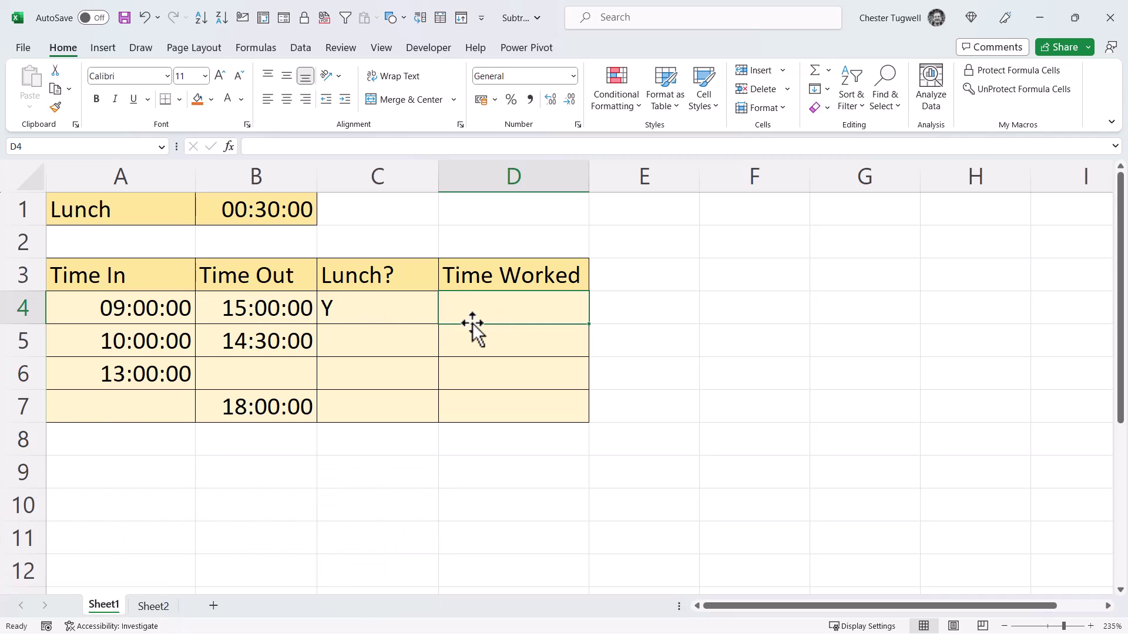
text(=is)
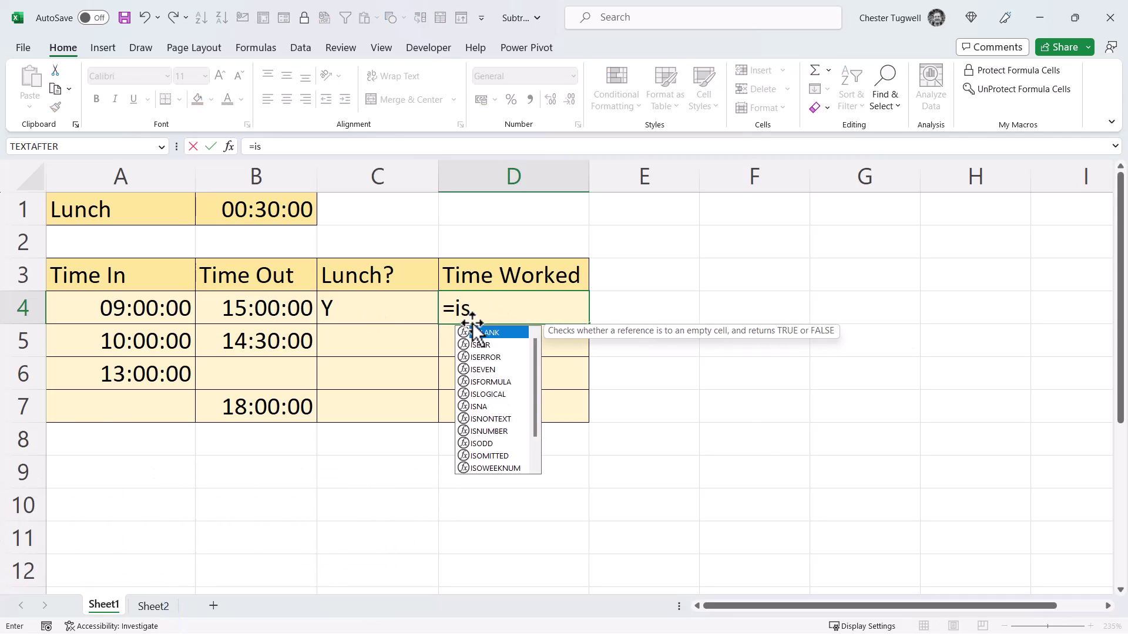
text(number()
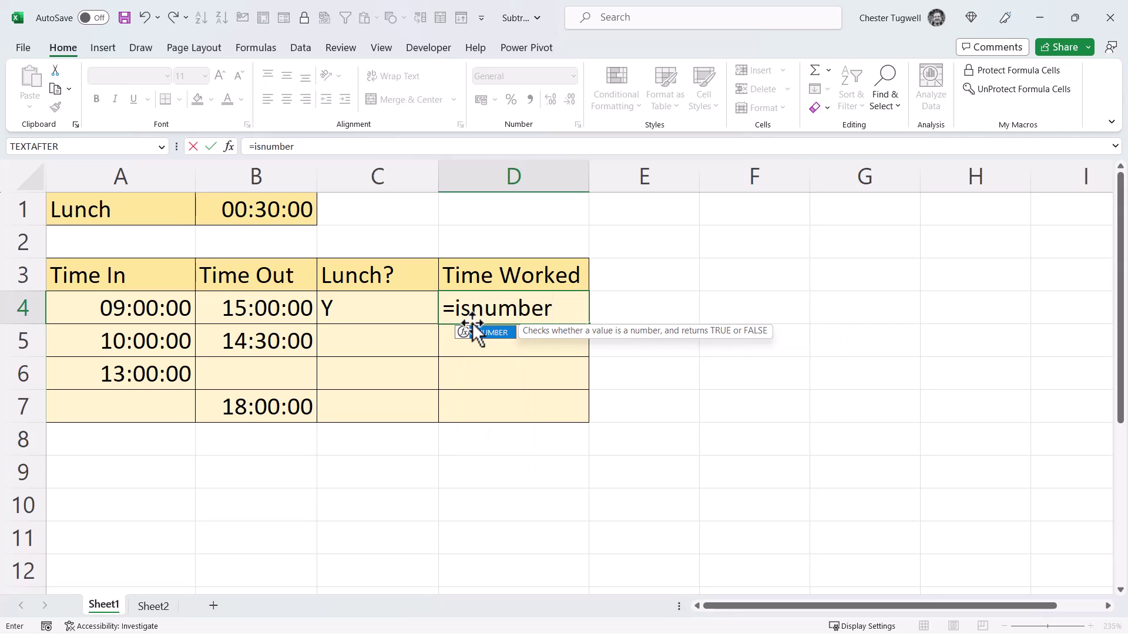
click(276, 313)
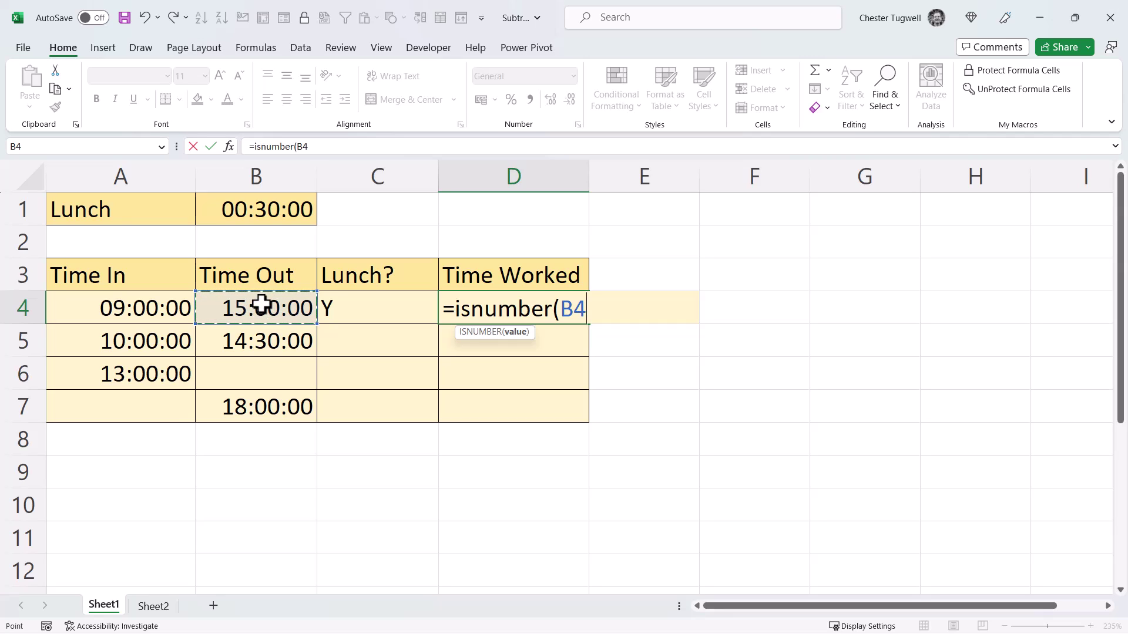
text())
key(Return)
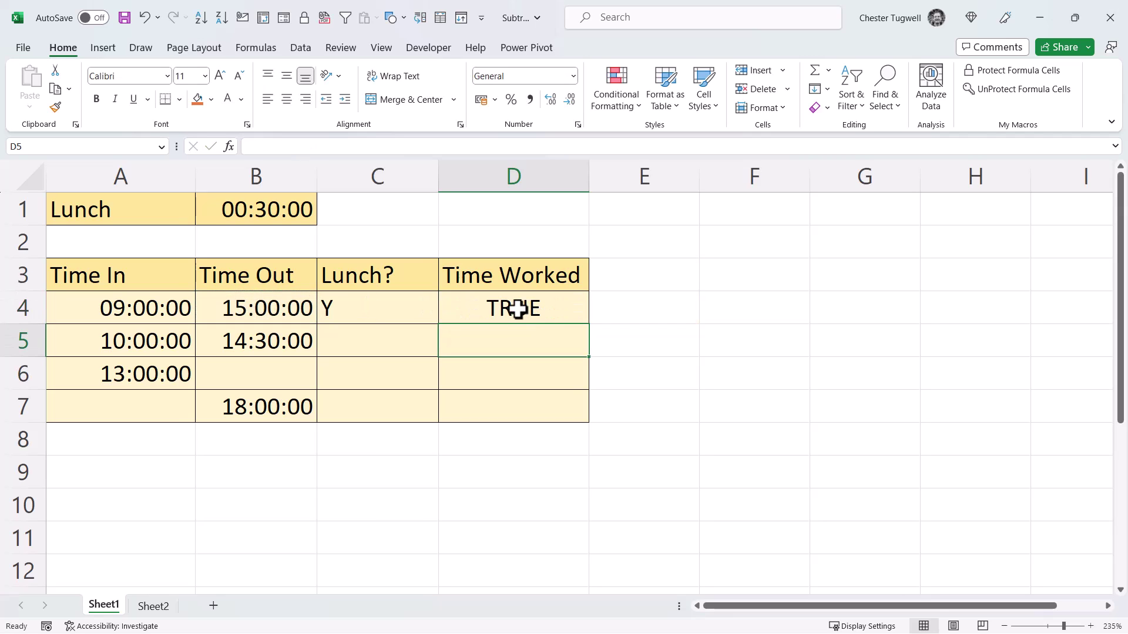
Fill the ISNUMBER check down to D7, giving TRUE, TRUE, FALSE, TRUE.
click(557, 316)
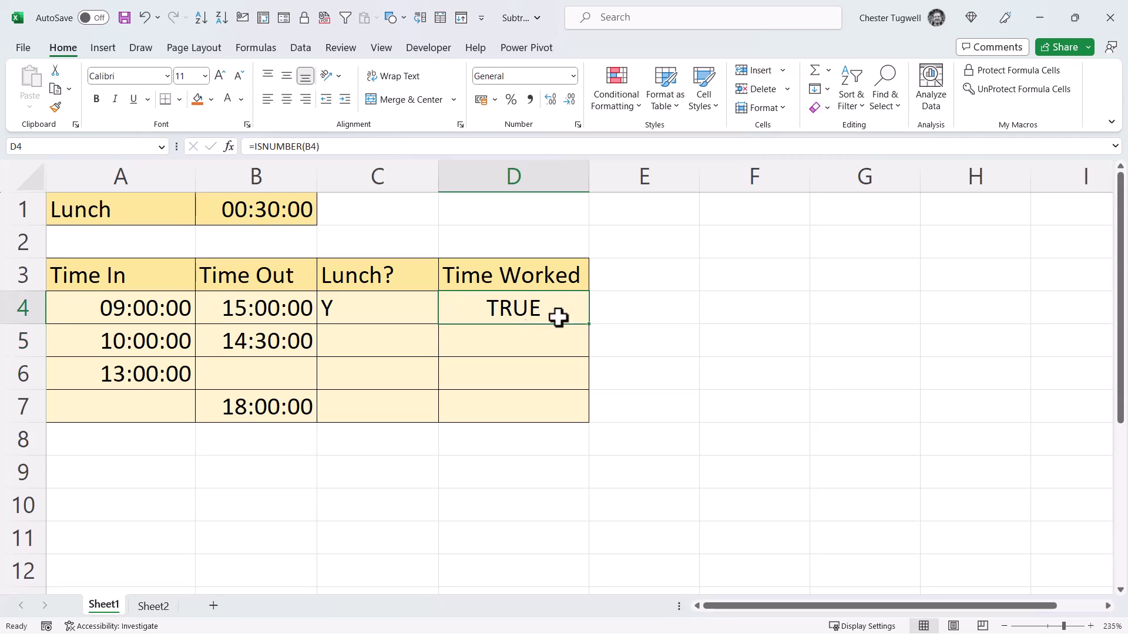
double_click(592, 327)
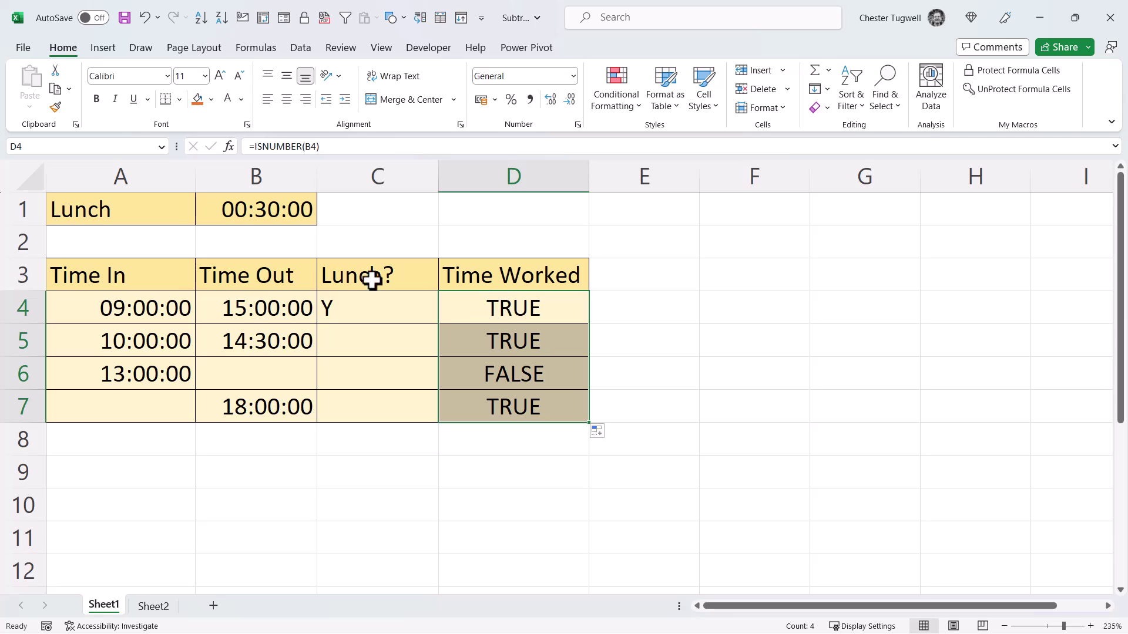
double_click(508, 308)
Change D4 to =AND(ISNUMBER(B4),ISNUMBER(A4)) and fill it down to D7.
click(455, 308)
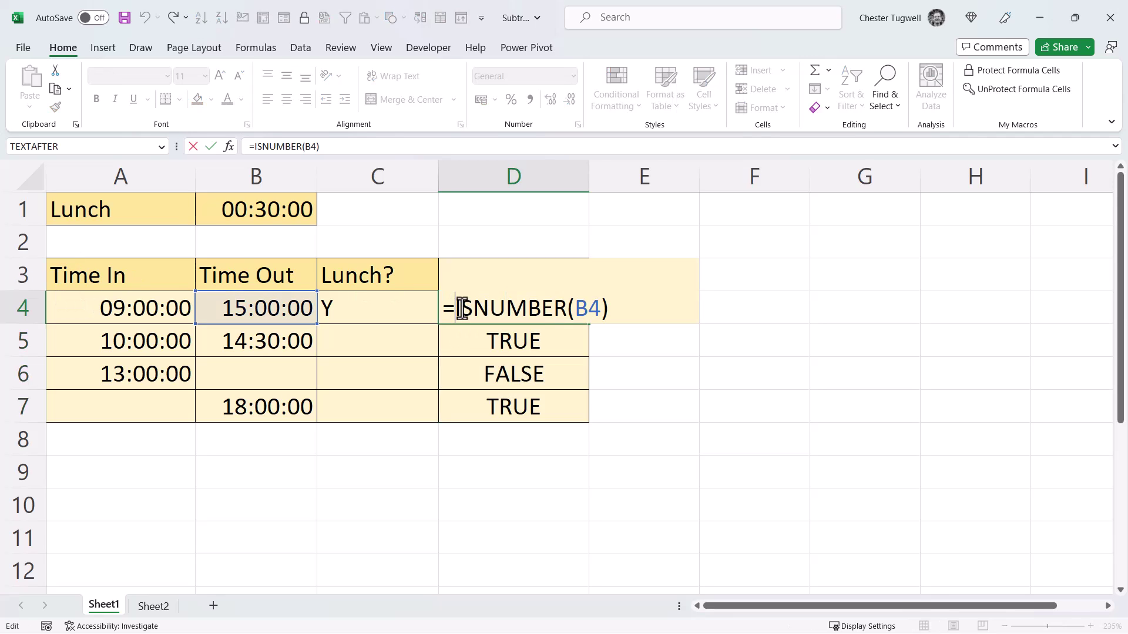
text(AND(ISNUMBER(B4))
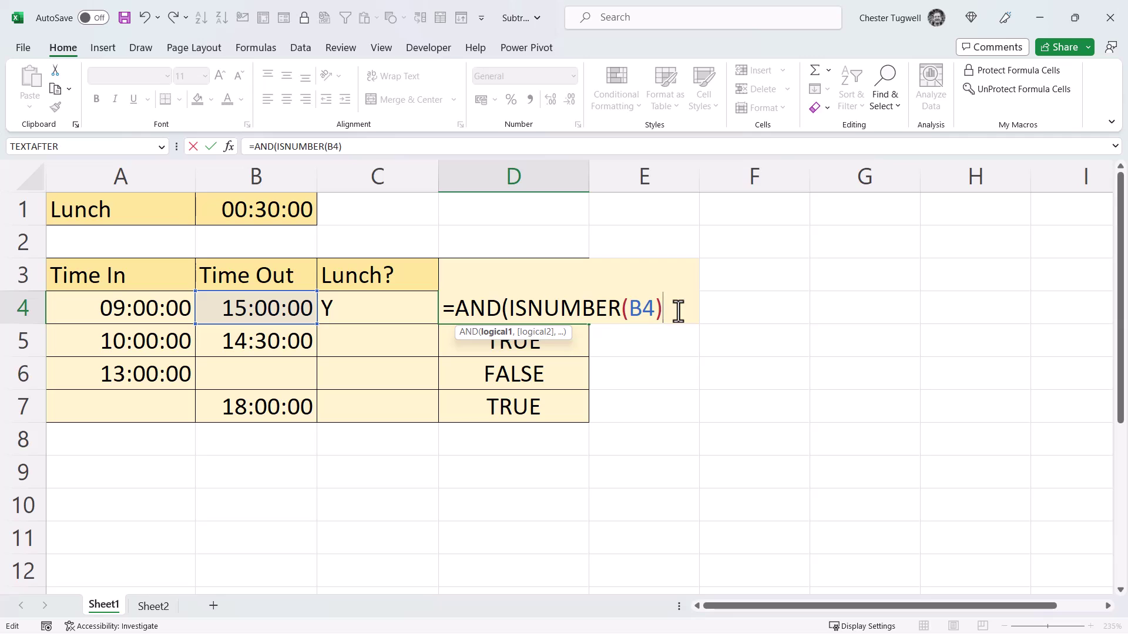
text(,)
text(ISNUM)
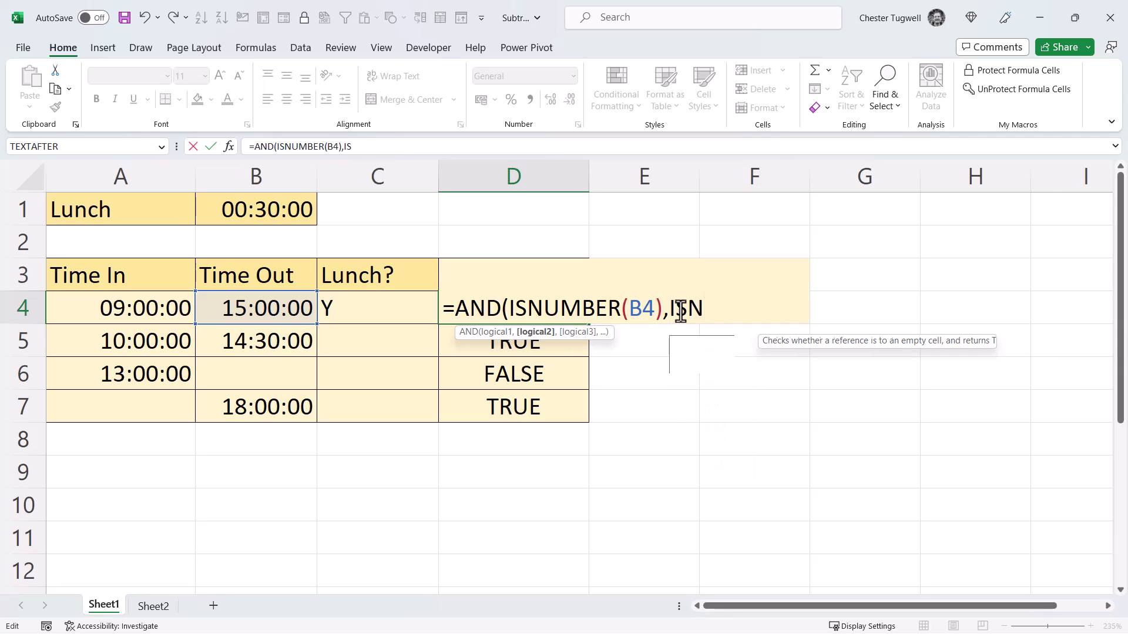
text(BER)
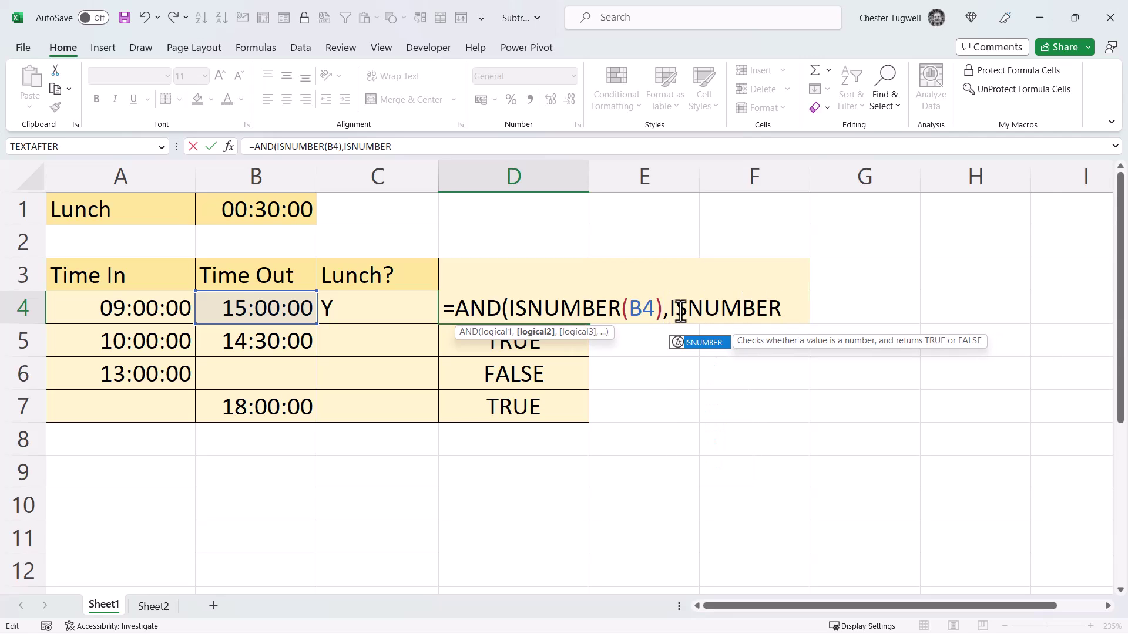
text(()
click(171, 307)
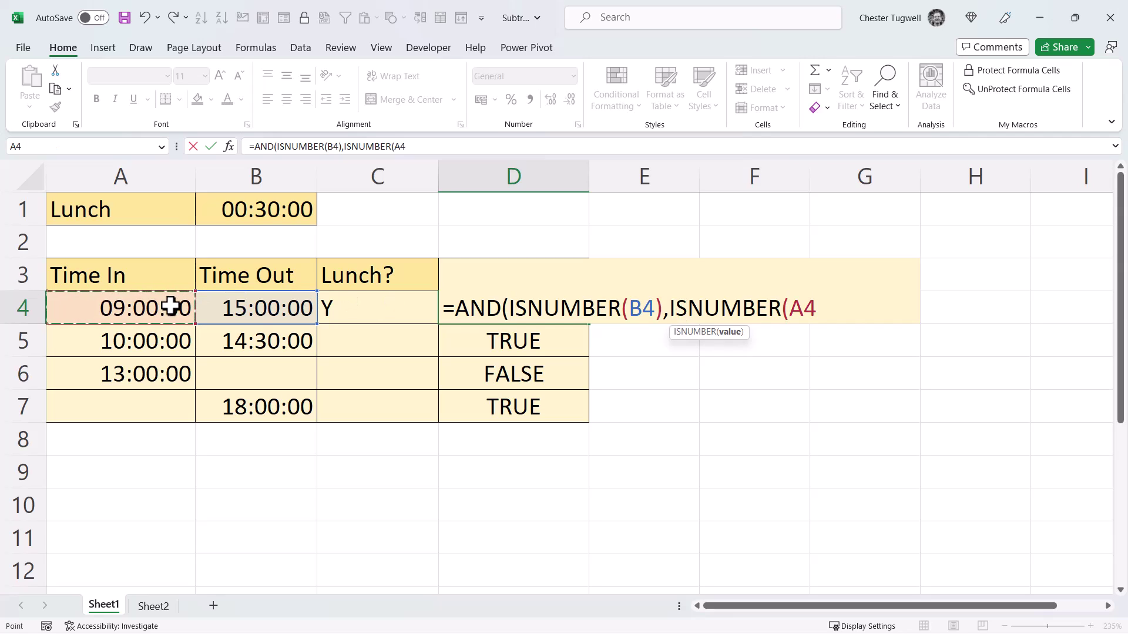
text()))
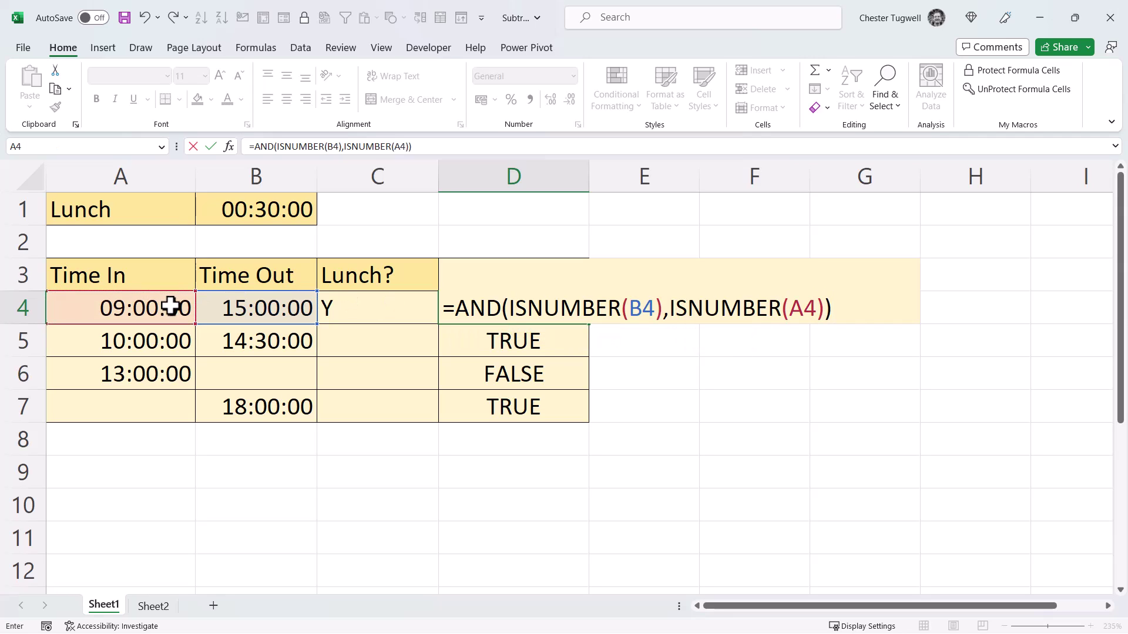
key(Return)
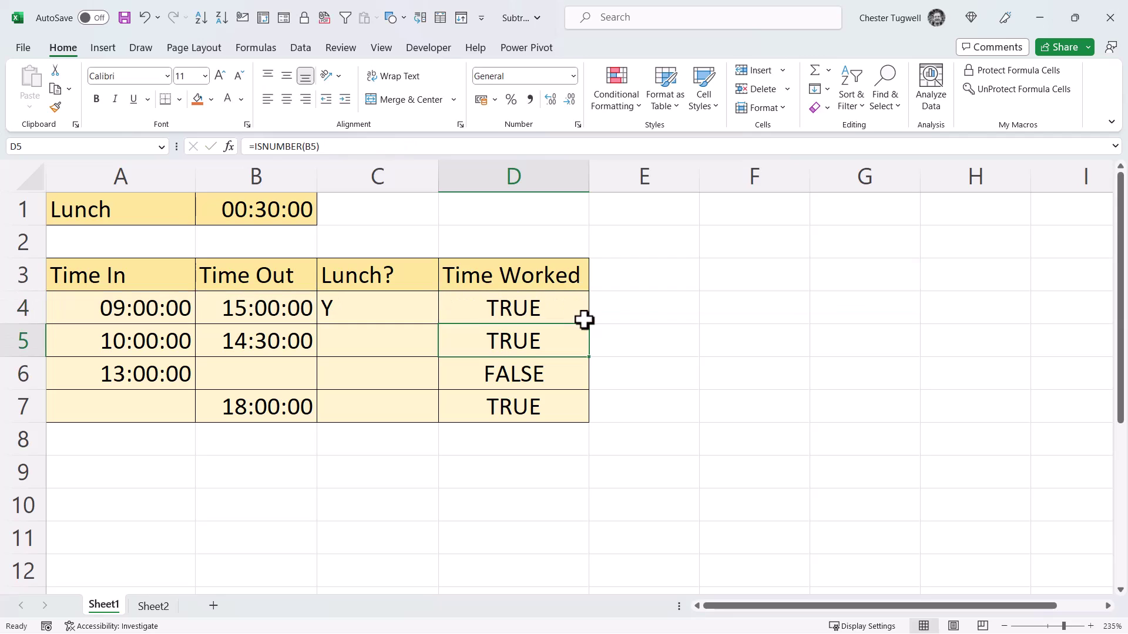
click(585, 315)
drag(586, 321, 505, 407)
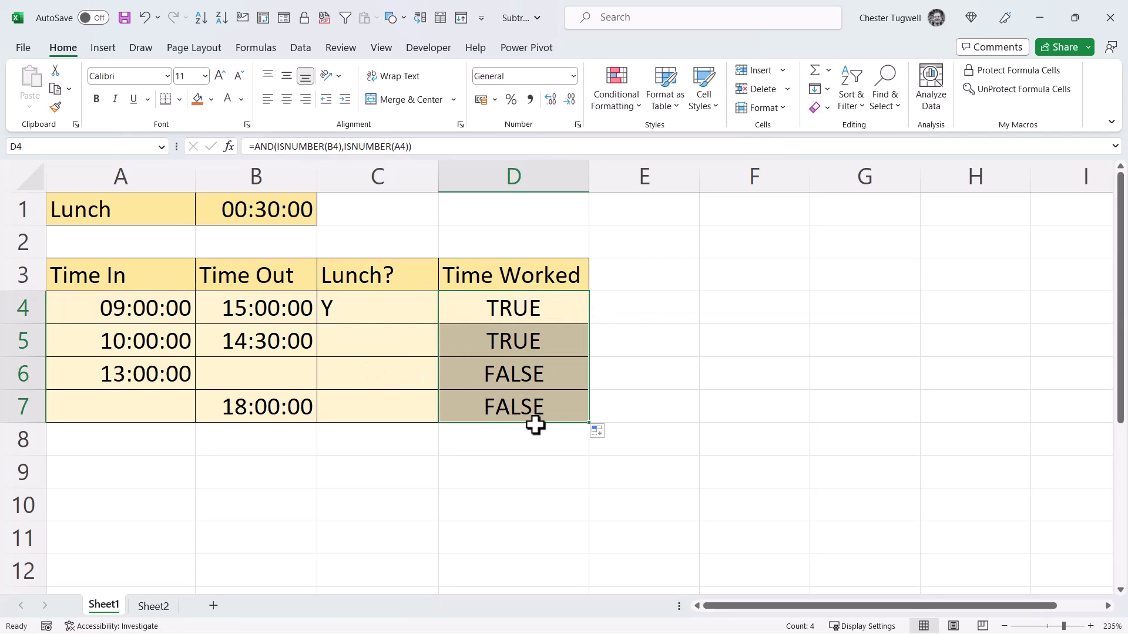
click(509, 303)
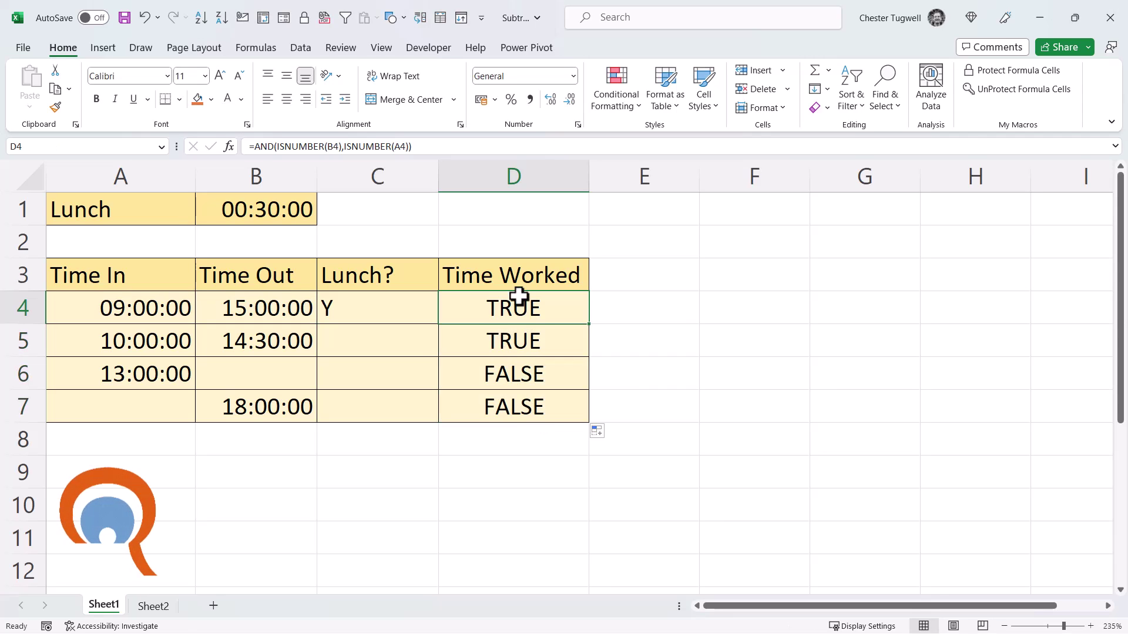
Make D4 =IF(AND(ISNUMBER(B4),ISNUMBER(A4)),B4-A4,"") and fill it down to D7.
double_click(509, 306)
click(460, 308)
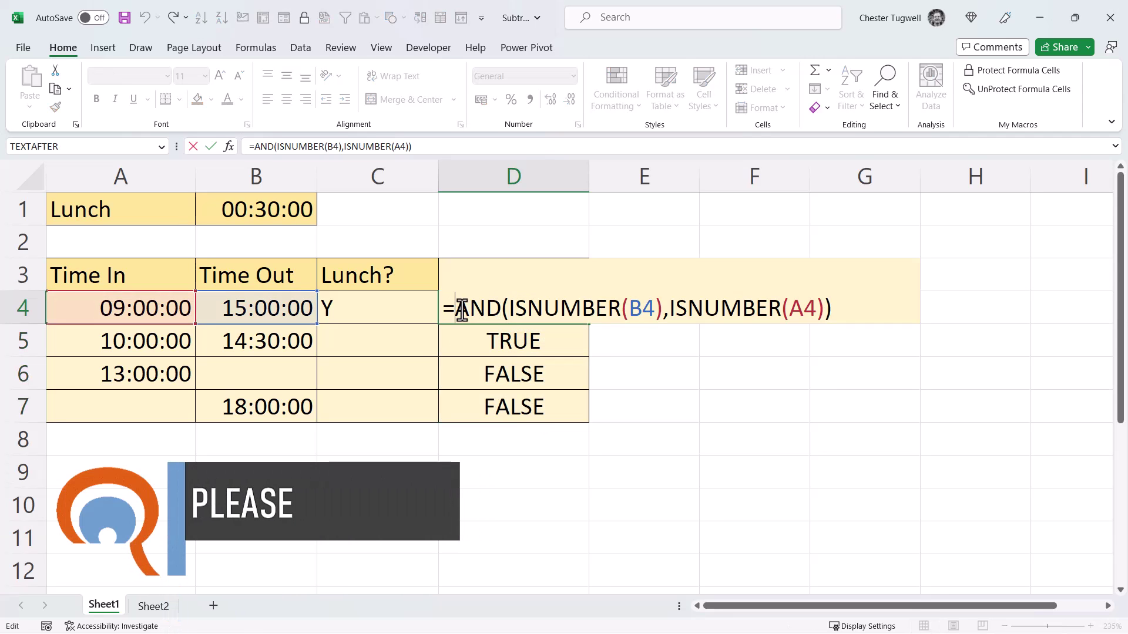
text(IF()
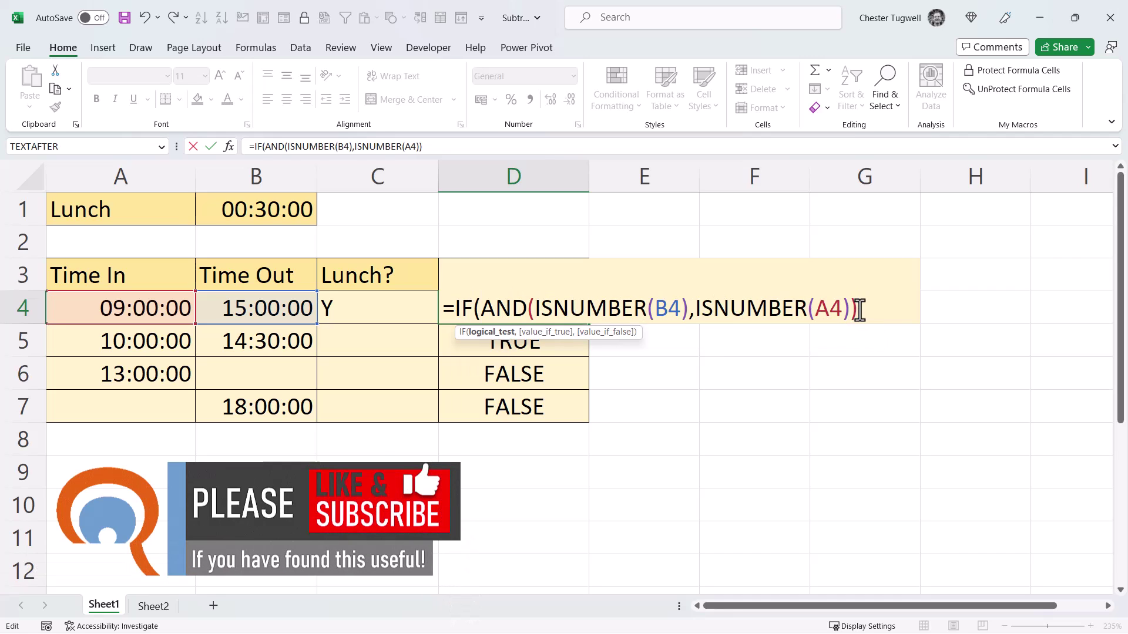
text(,)
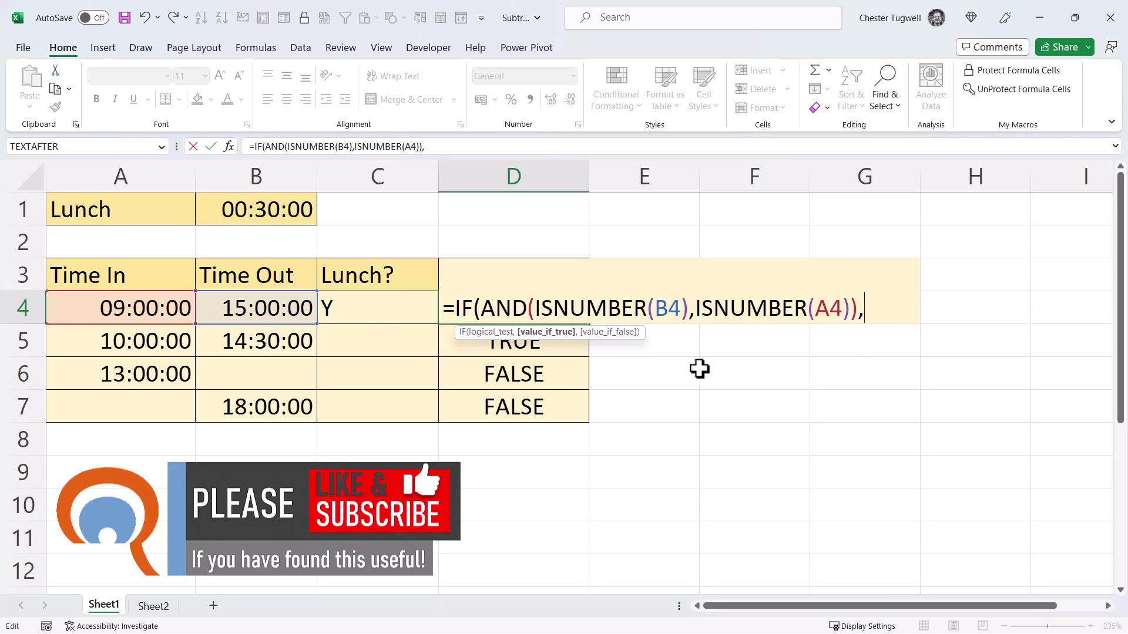
click(259, 309)
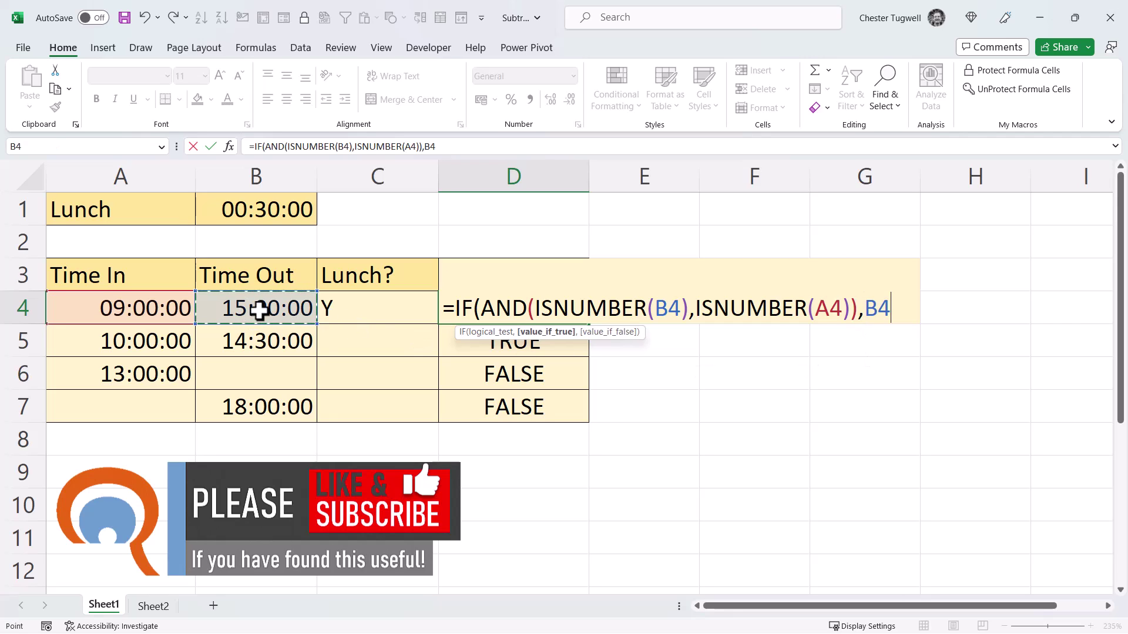
text(-)
click(157, 310)
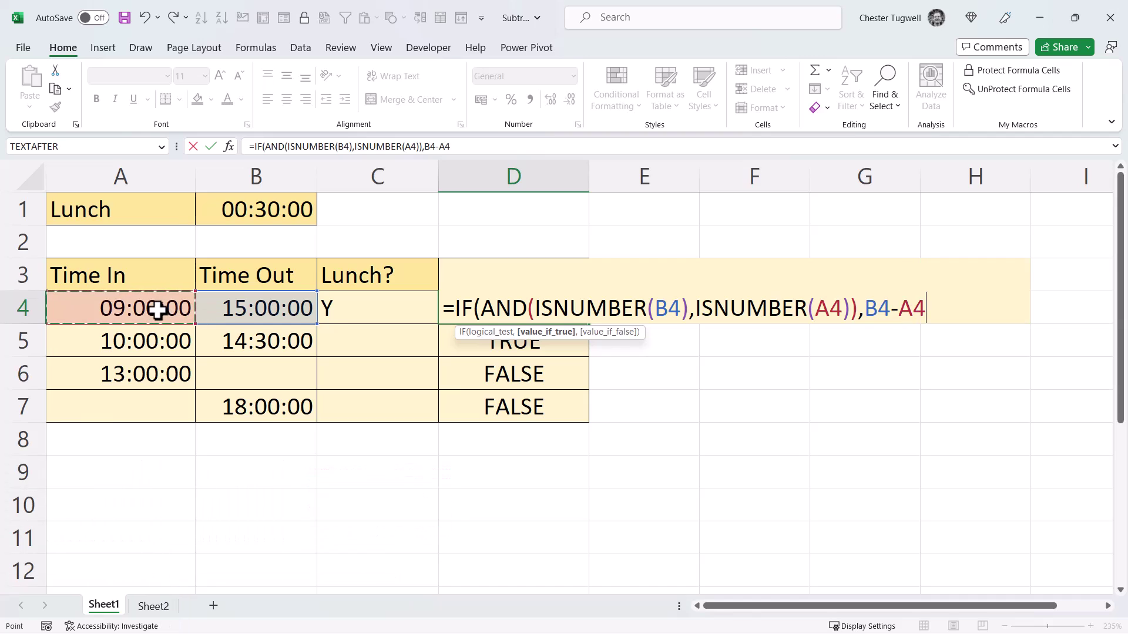
text(,)
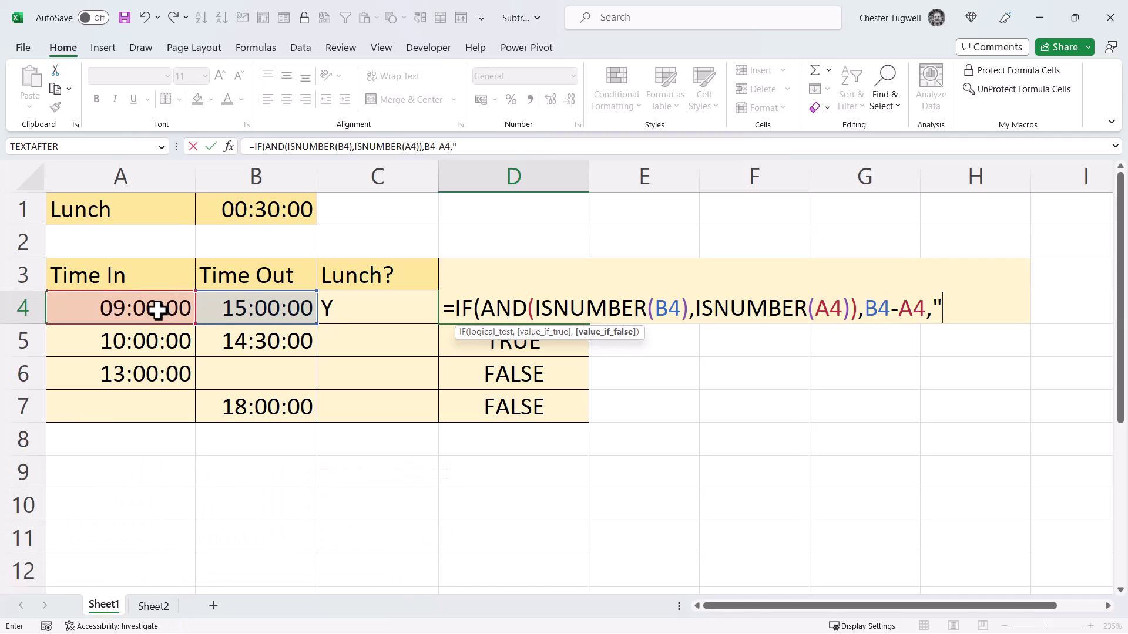
text(""))
key(BackSpace)
text())
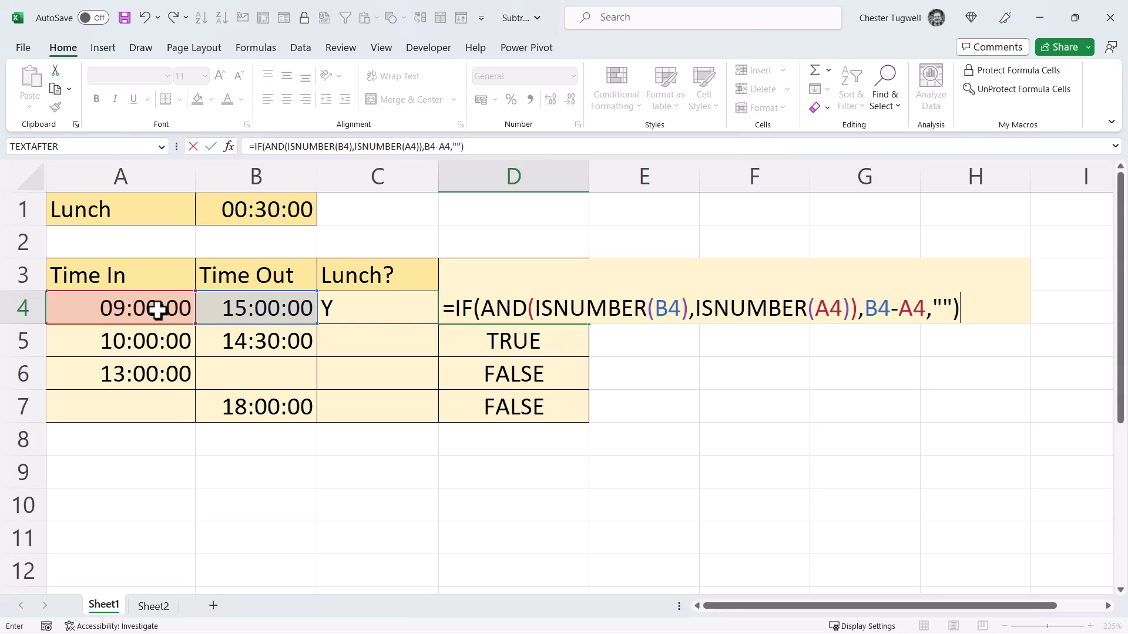
key(Return)
click(567, 317)
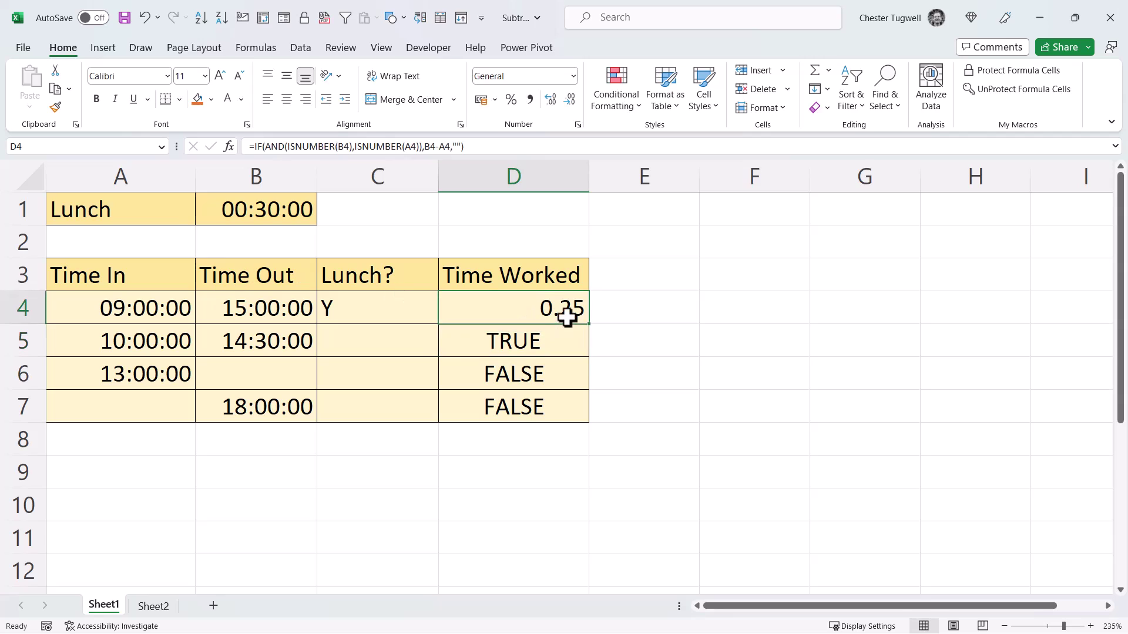
double_click(591, 327)
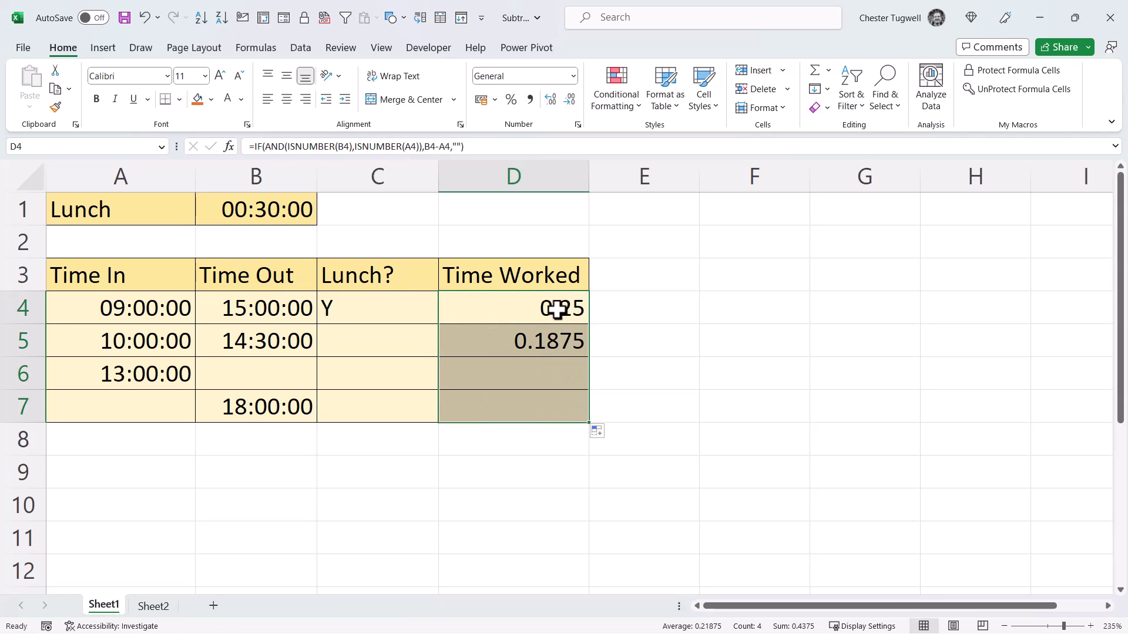
Format D4:D7 as Time so D4 shows 06:00:00 and D5 04:30:00.
click(573, 76)
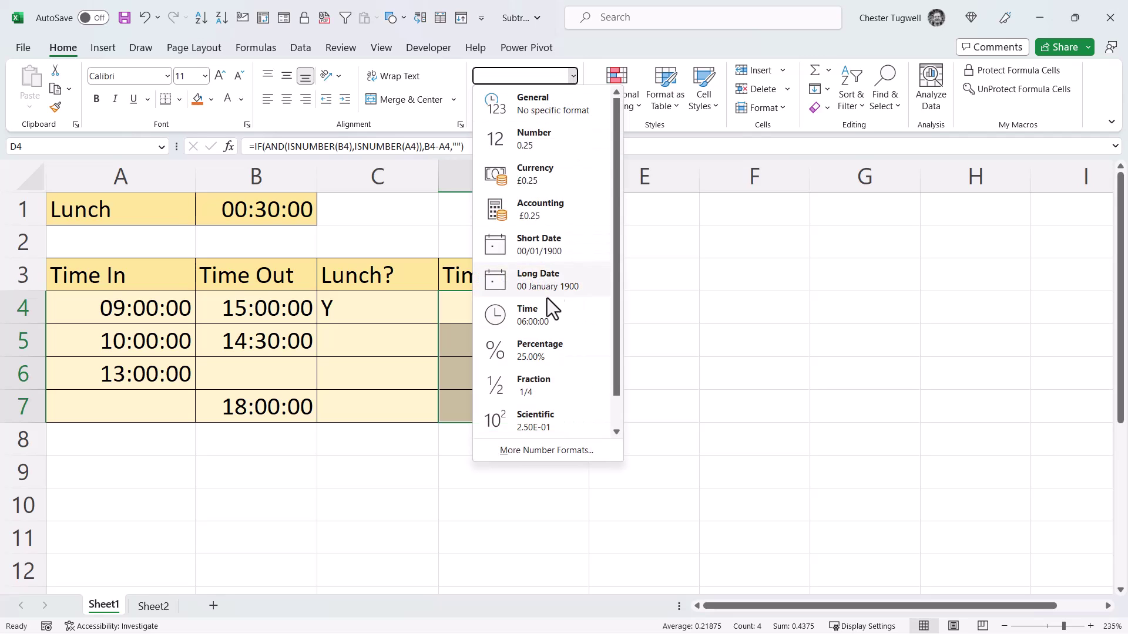
click(545, 317)
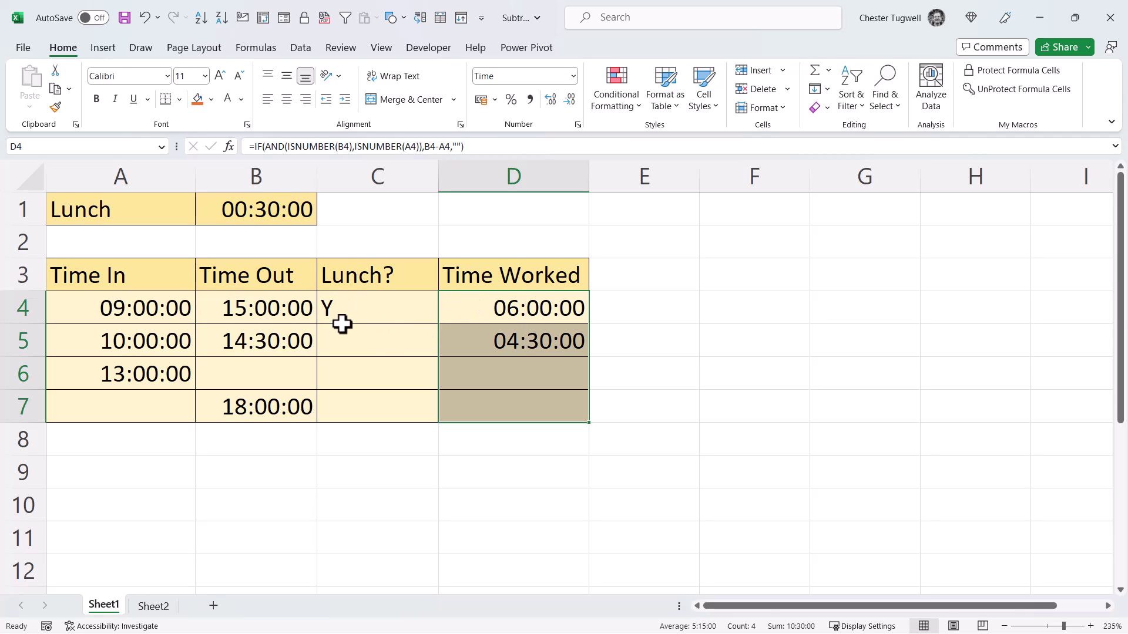
click(540, 309)
double_click(541, 310)
Begin D4's lunch test: if C4 is "Y", subtract the absolute lunch length $B$1.
click(456, 308)
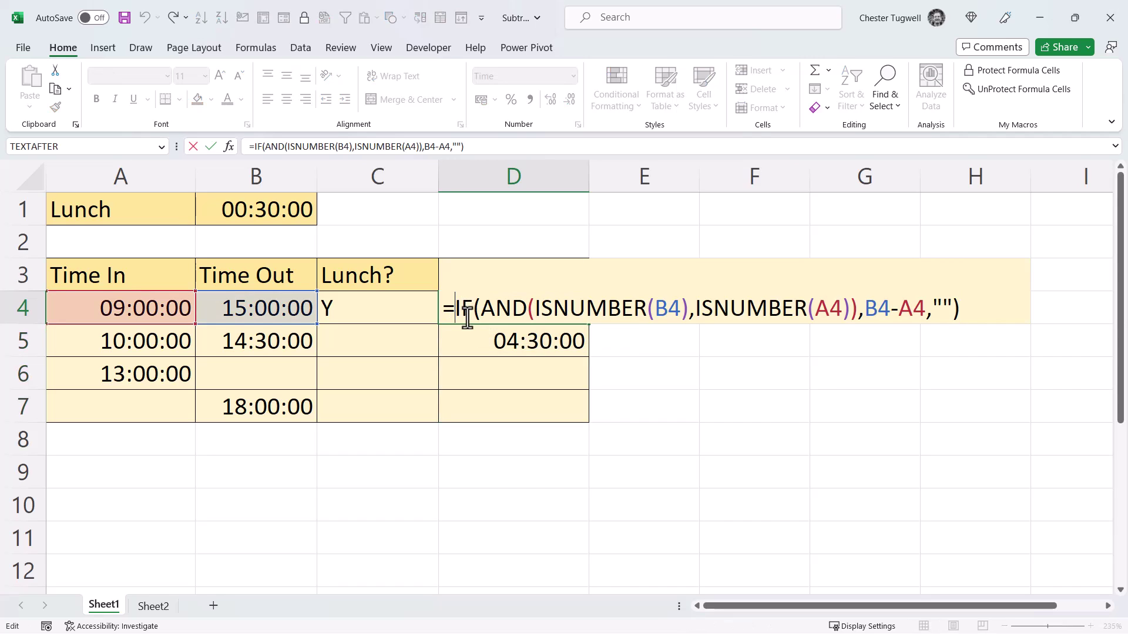
text(IF()
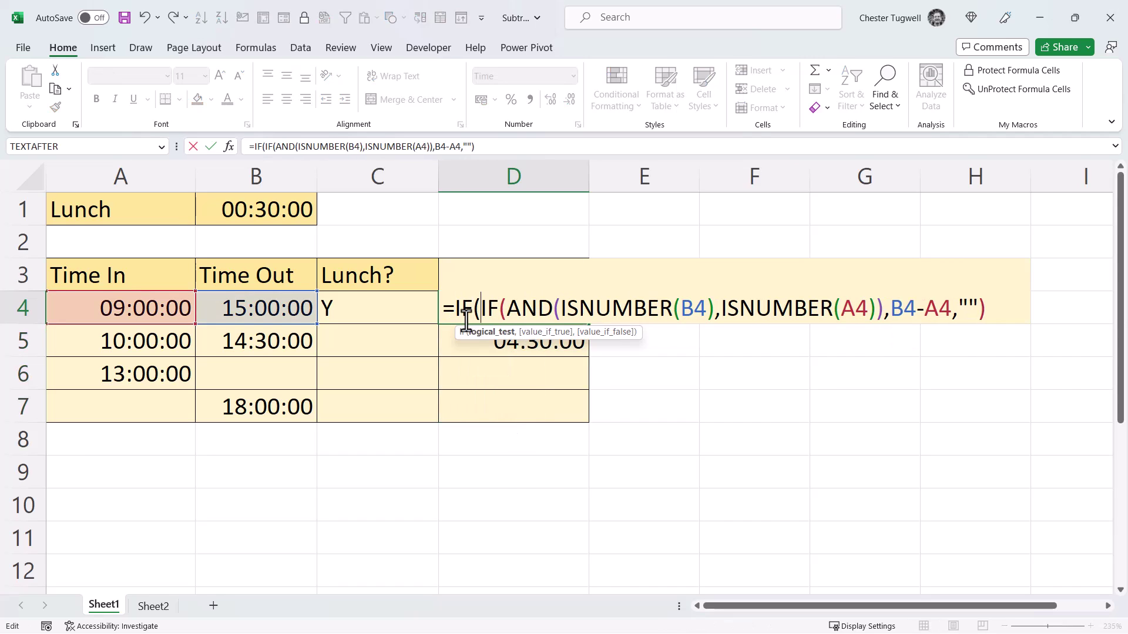
click(359, 305)
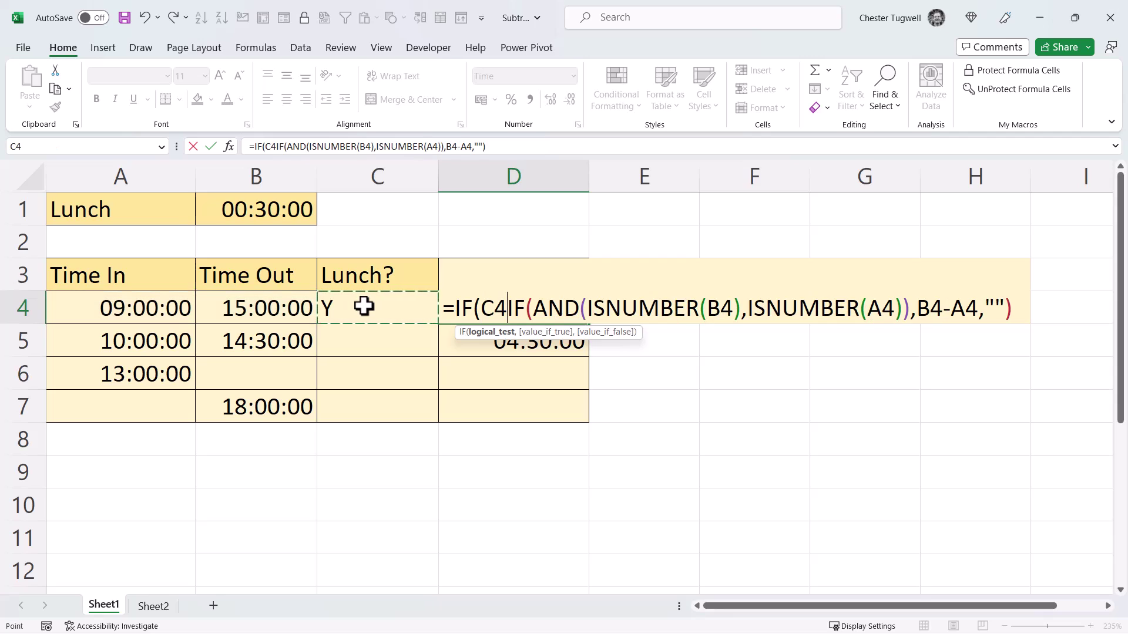
text(="Y)
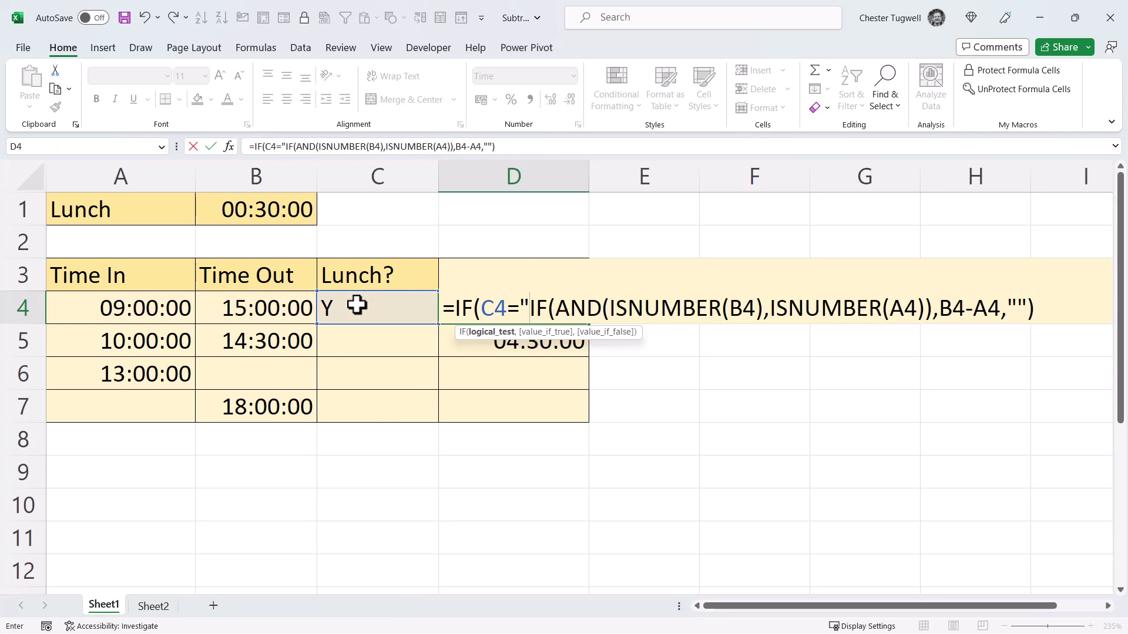
text(")
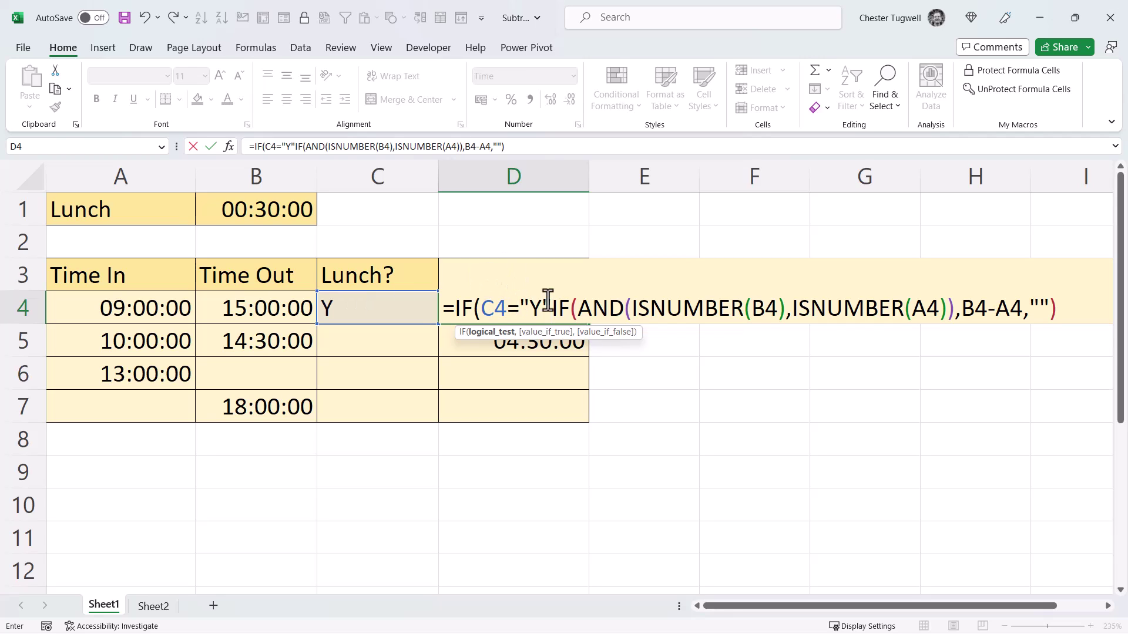
text(,)
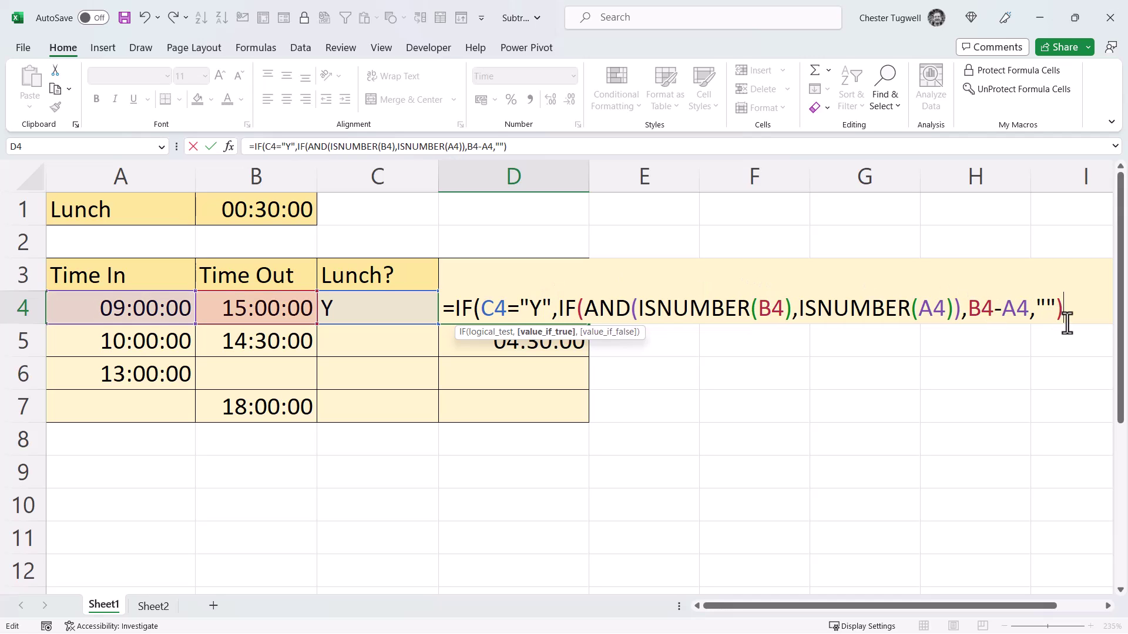
text(-)
click(258, 209)
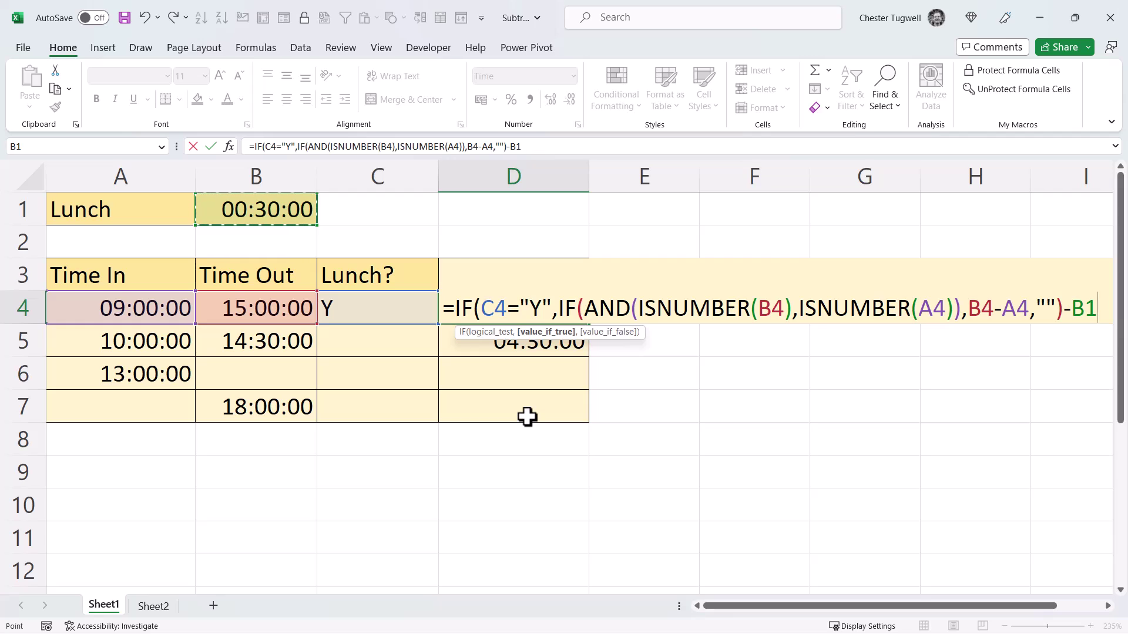
key(F4)
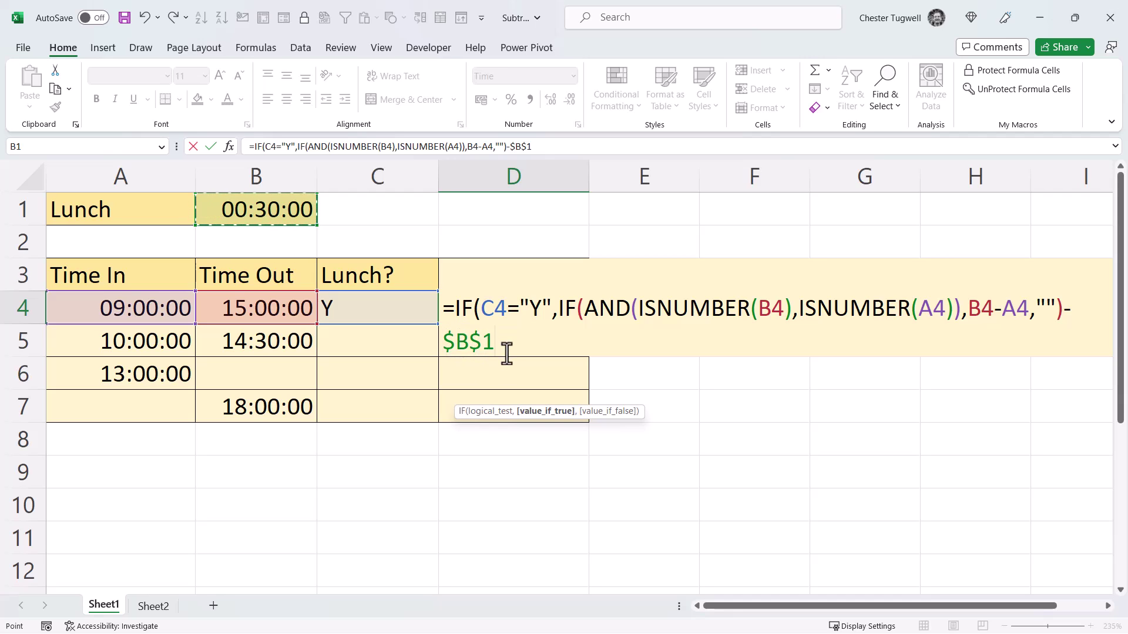
text(,)
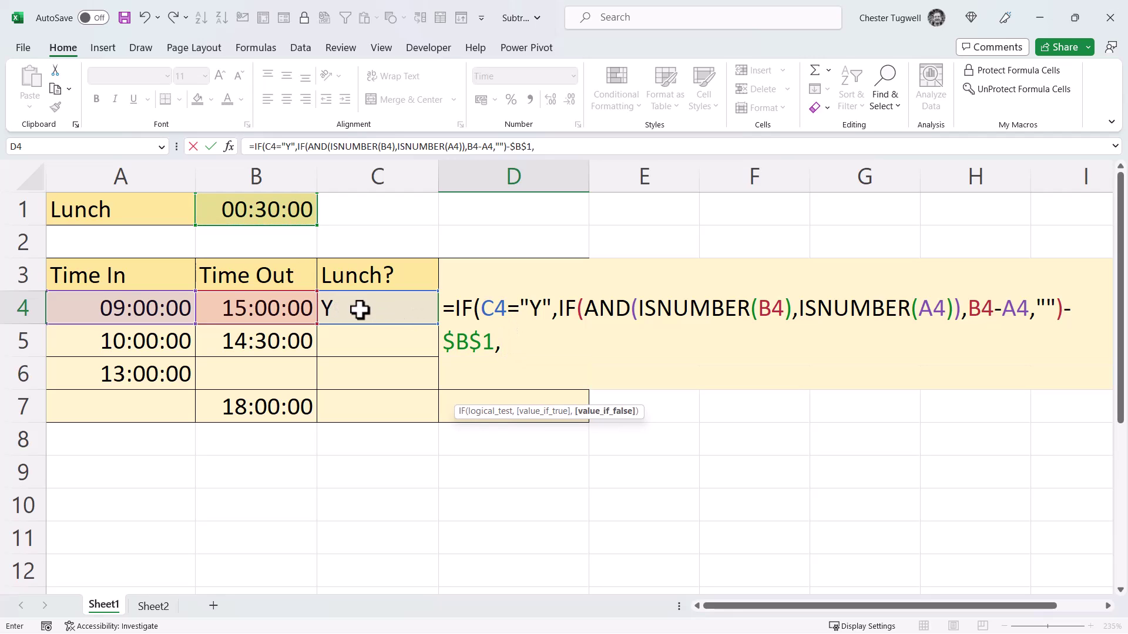
Reuse the inner IF calculation as the no-lunch result, so D4 shows 05:30:00.
drag(558, 310, 1061, 309)
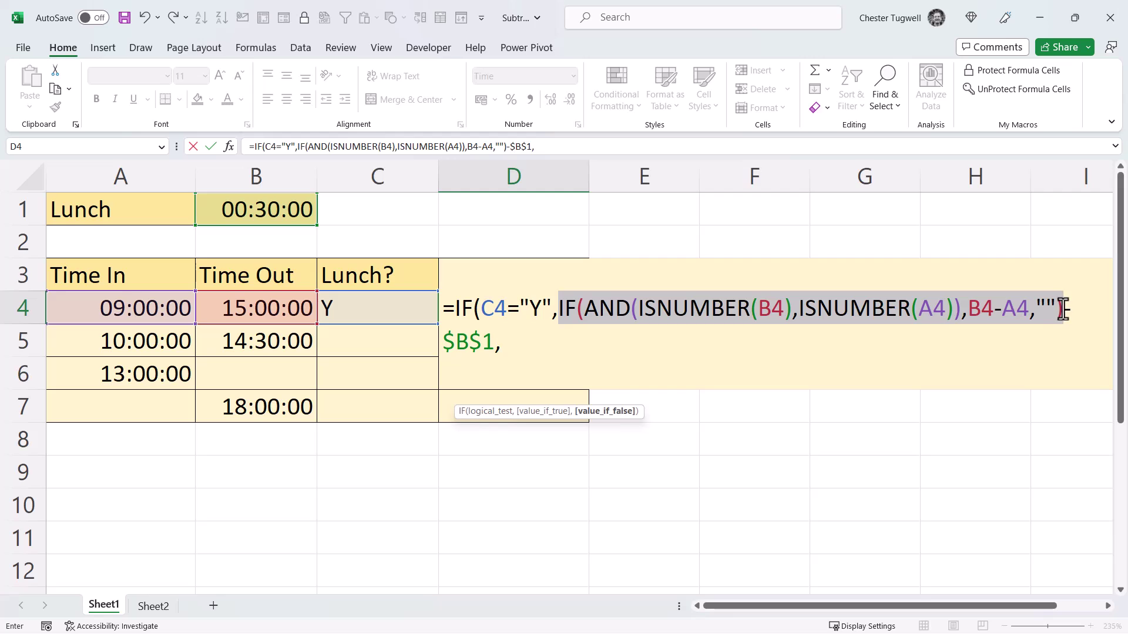
key(ctrl+c)
click(555, 340)
key(ctrl+v)
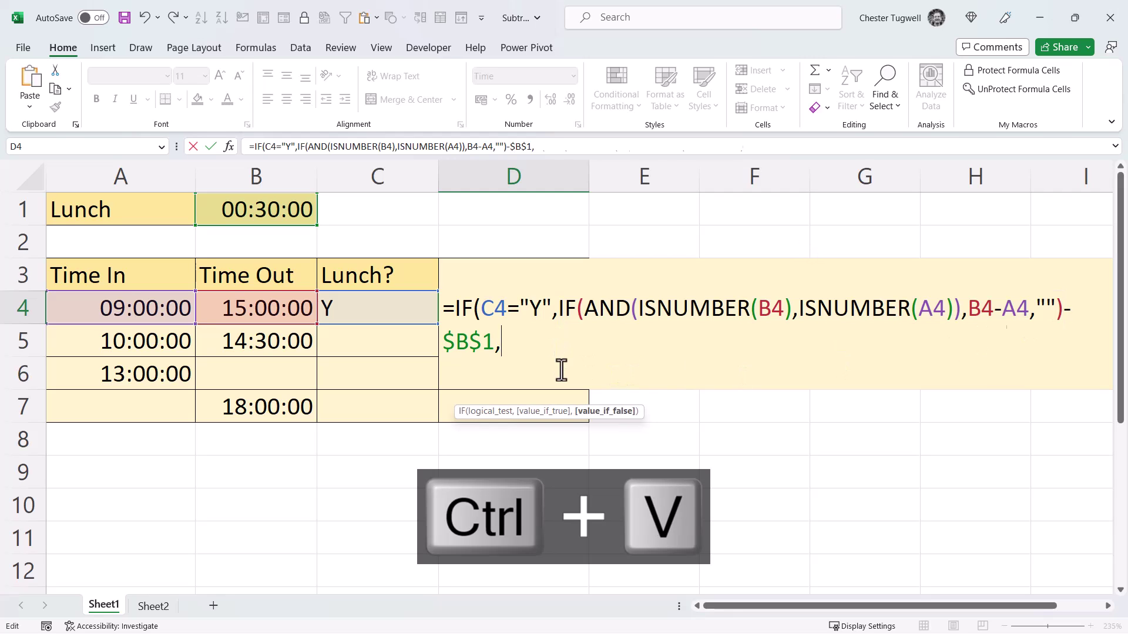
text(),ISNUMBER(A4)),B4-A4,"")))
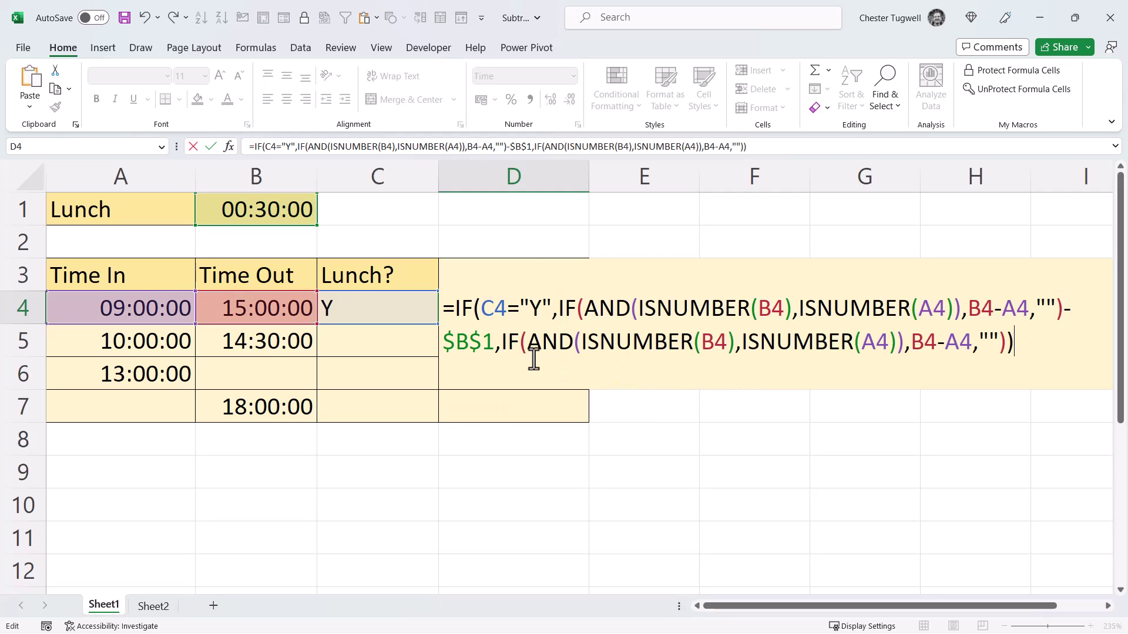
key(Return)
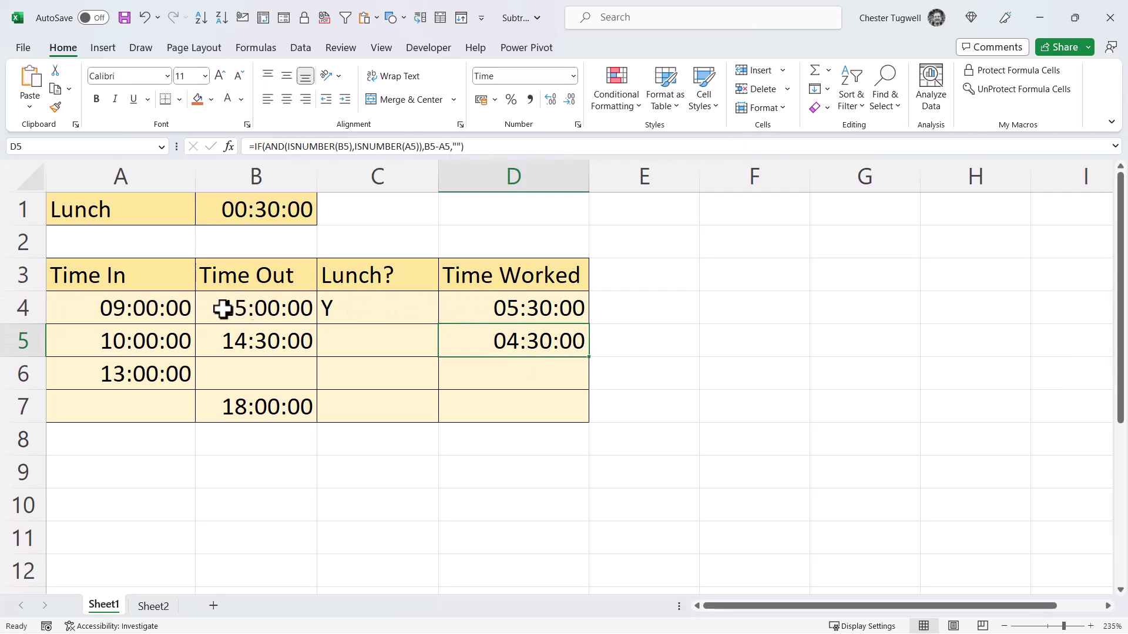
Fill the lunch formula down to D7 and set C5 to Y, so D5 shows 04:00:00.
click(580, 316)
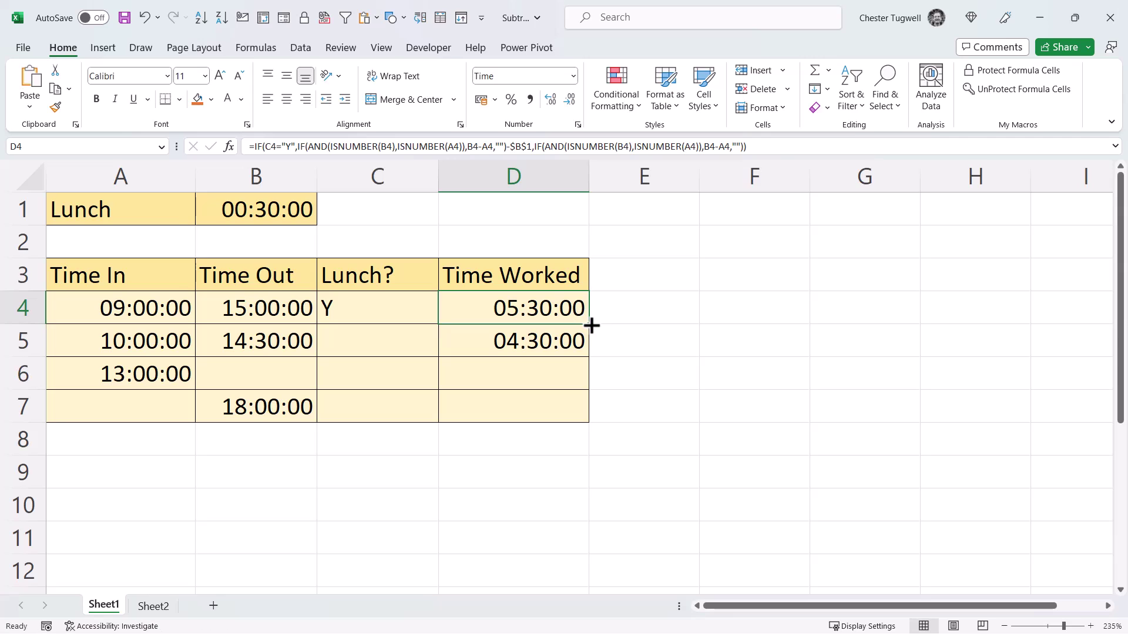
drag(590, 325, 579, 411)
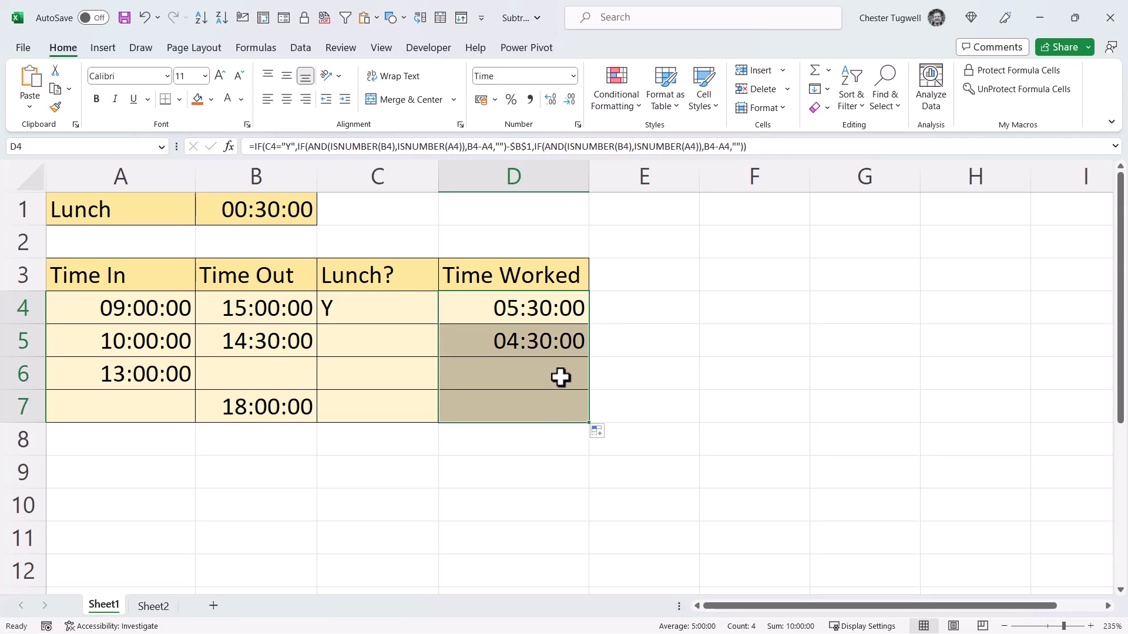
click(355, 343)
text(Y)
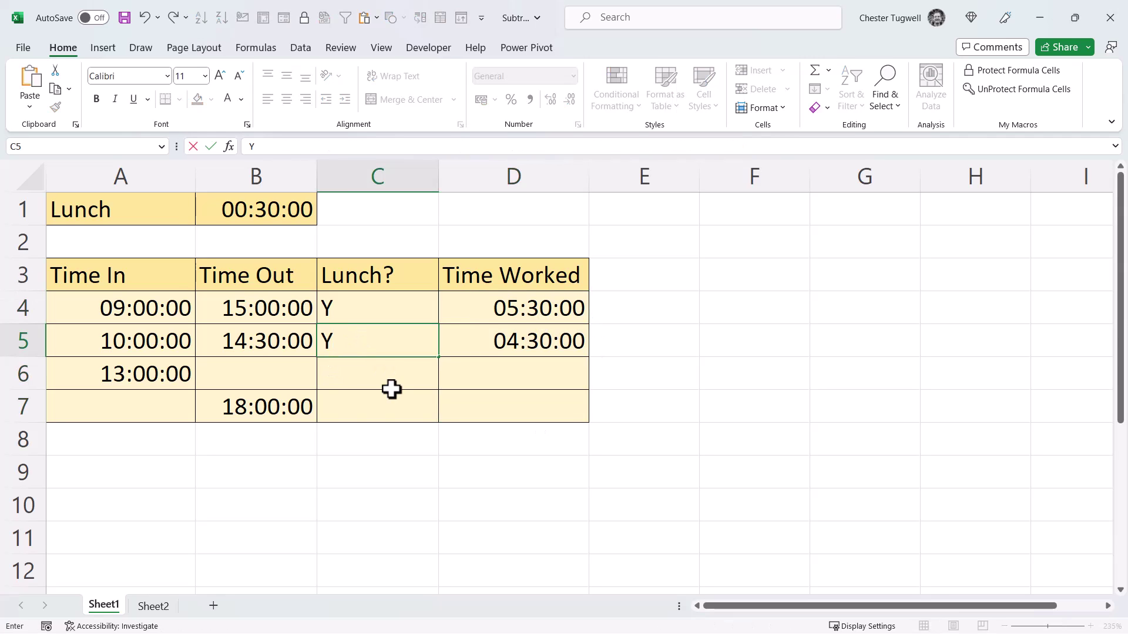
key(Return)
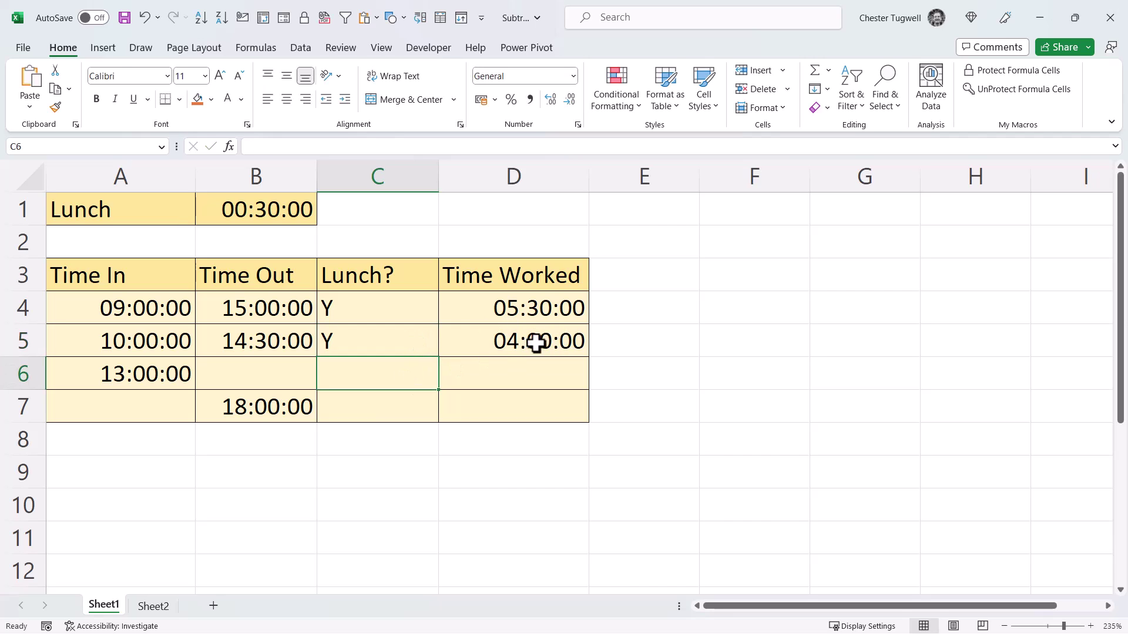
On Sheet2, start a VLOOKUP in E3 using category C3 as the lookup value.
click(136, 604)
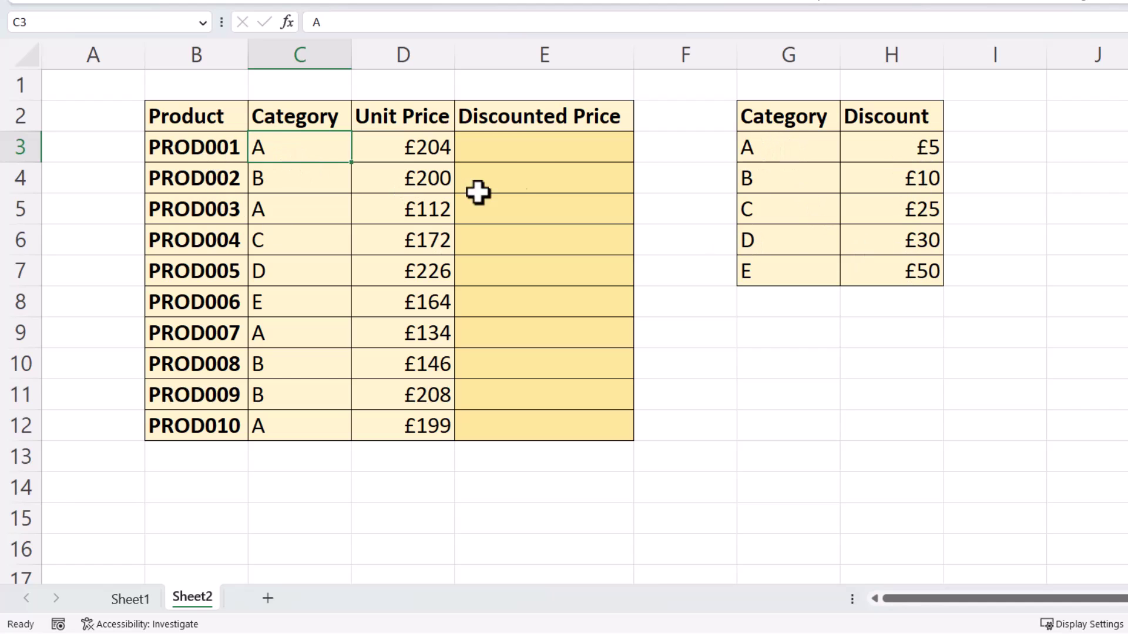
click(521, 151)
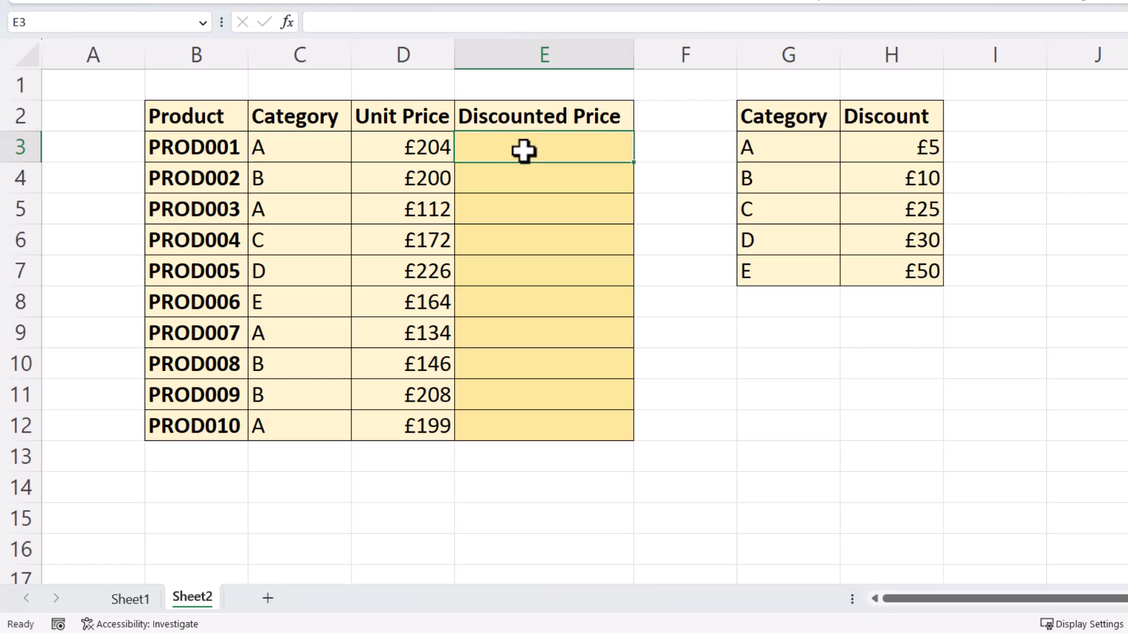
text(=vl)
key(Tab)
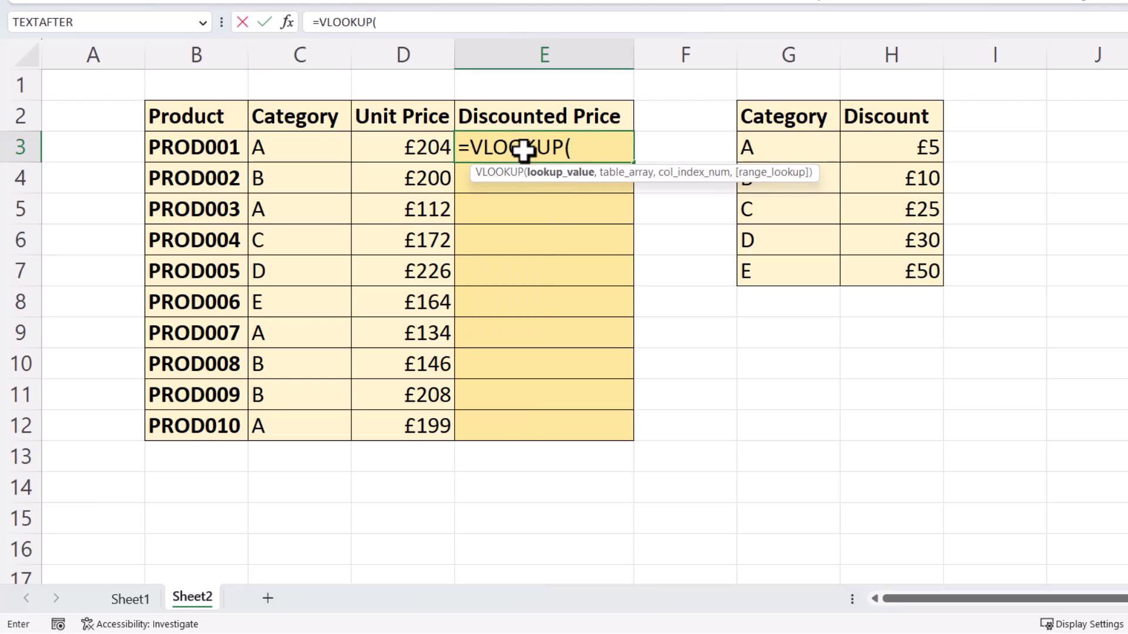
click(285, 145)
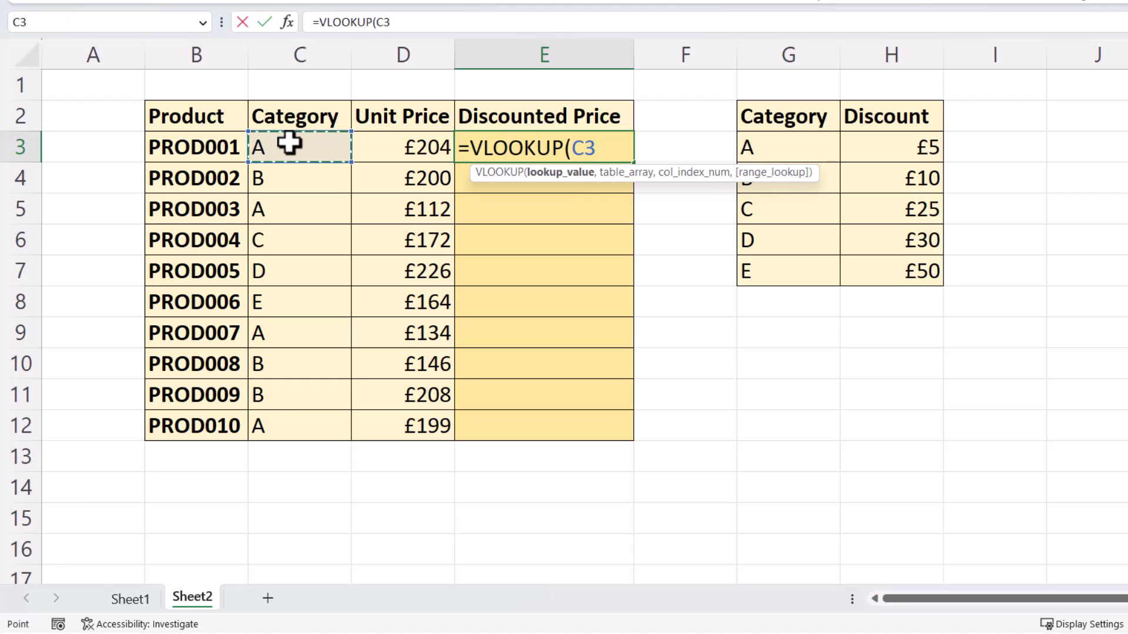
text(,)
Complete it as =VLOOKUP(C3,$G$3:$H$7,2,FALSE) and fill it down to E12.
drag(802, 153, 896, 281)
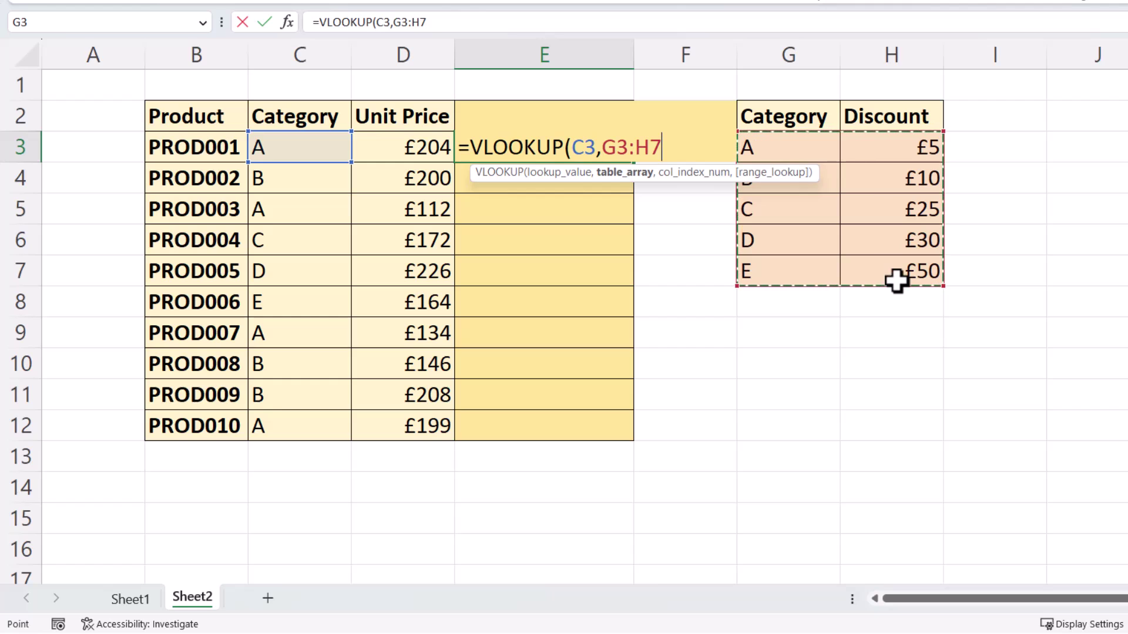
key(F4)
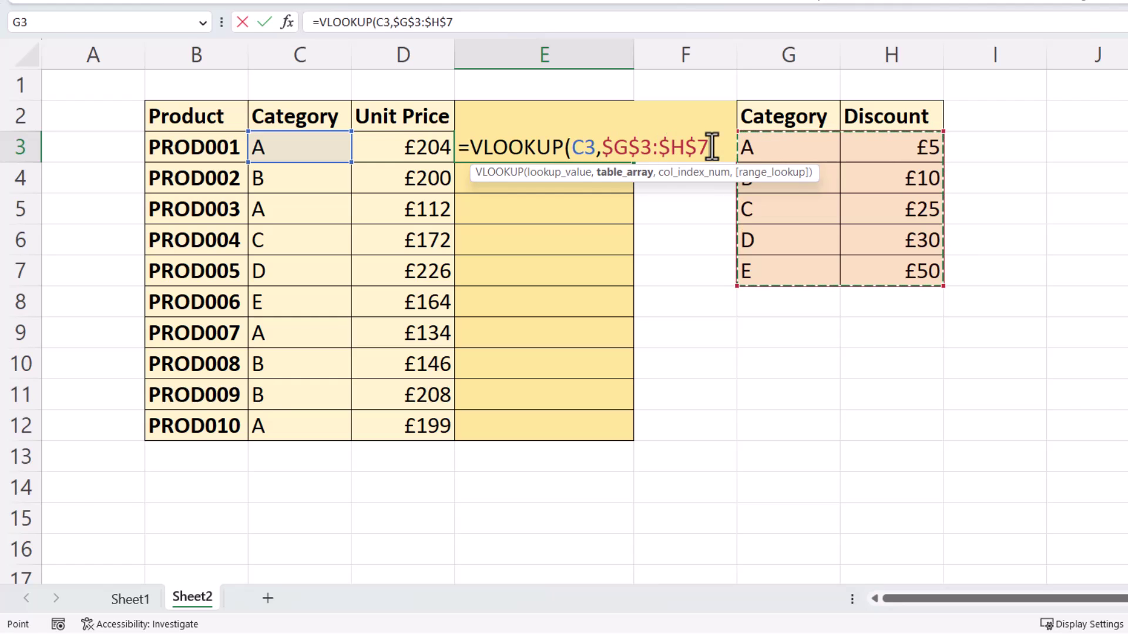
text(,2)
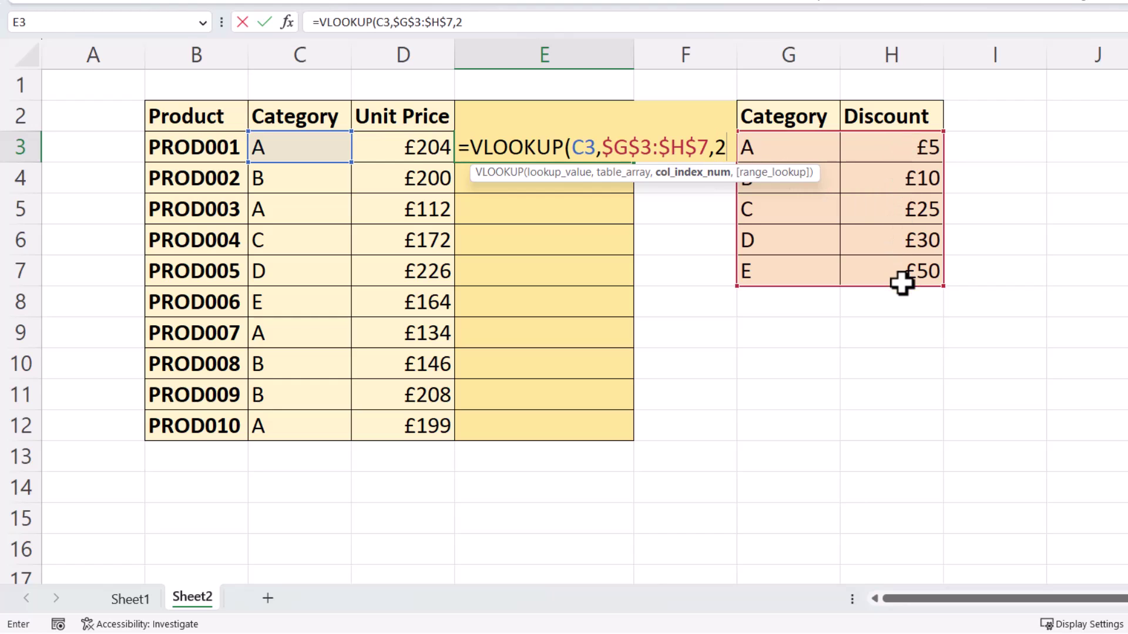
text(,)
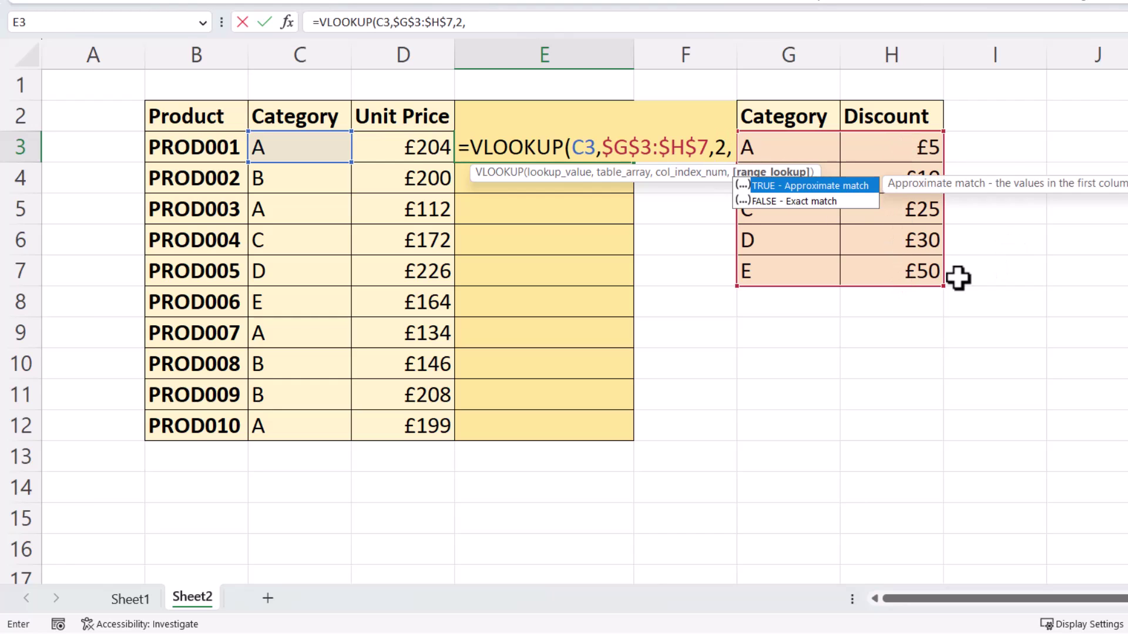
double_click(786, 203)
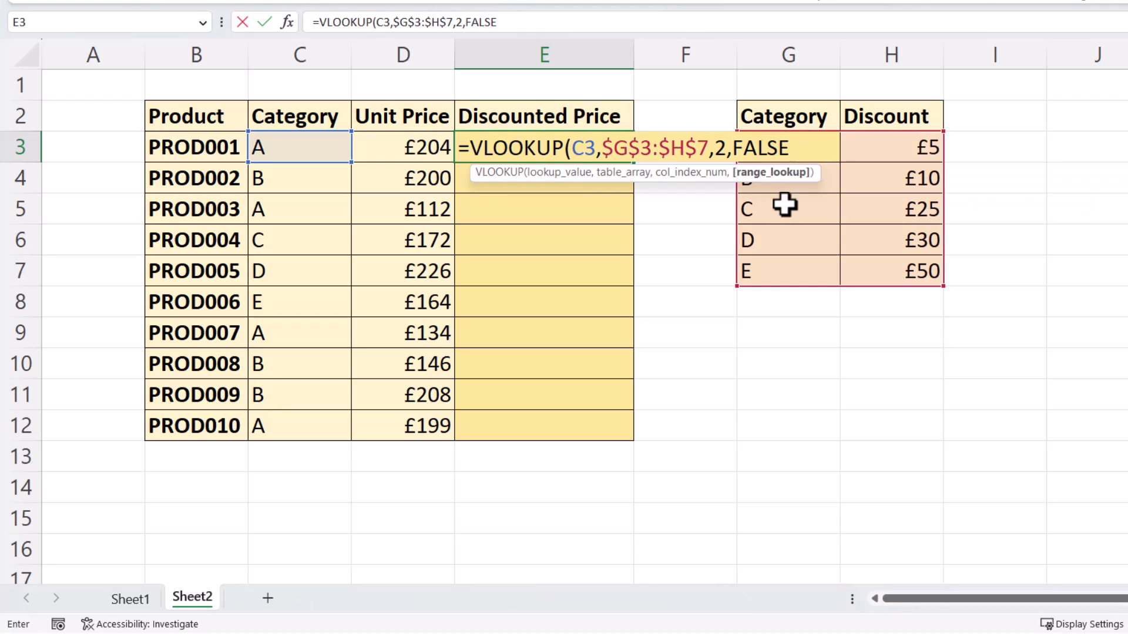
text())
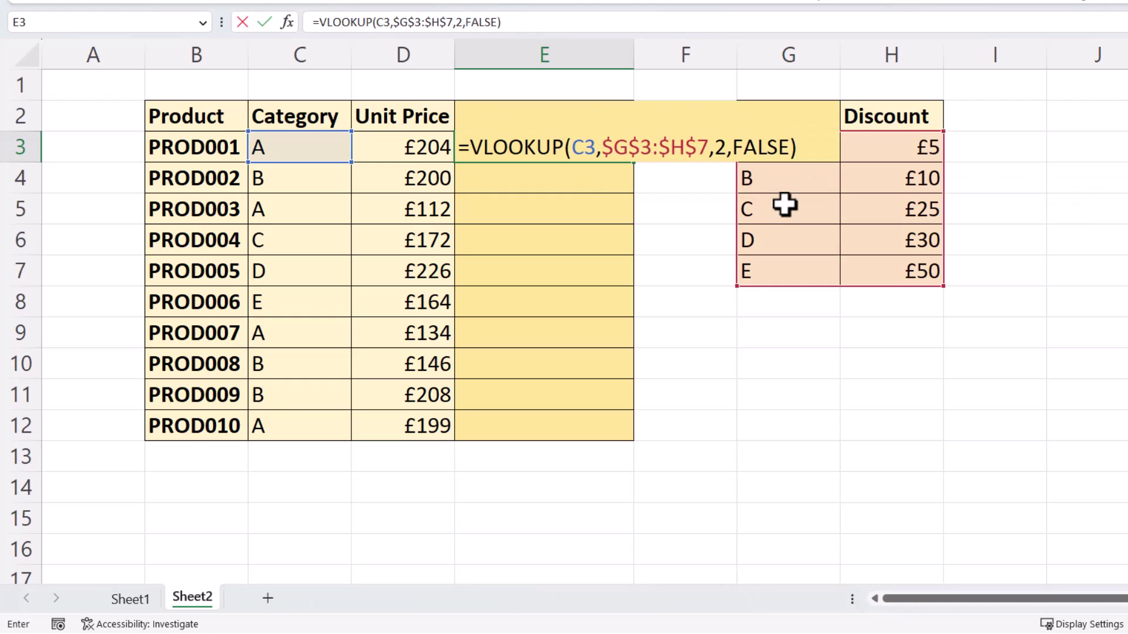
key(Return)
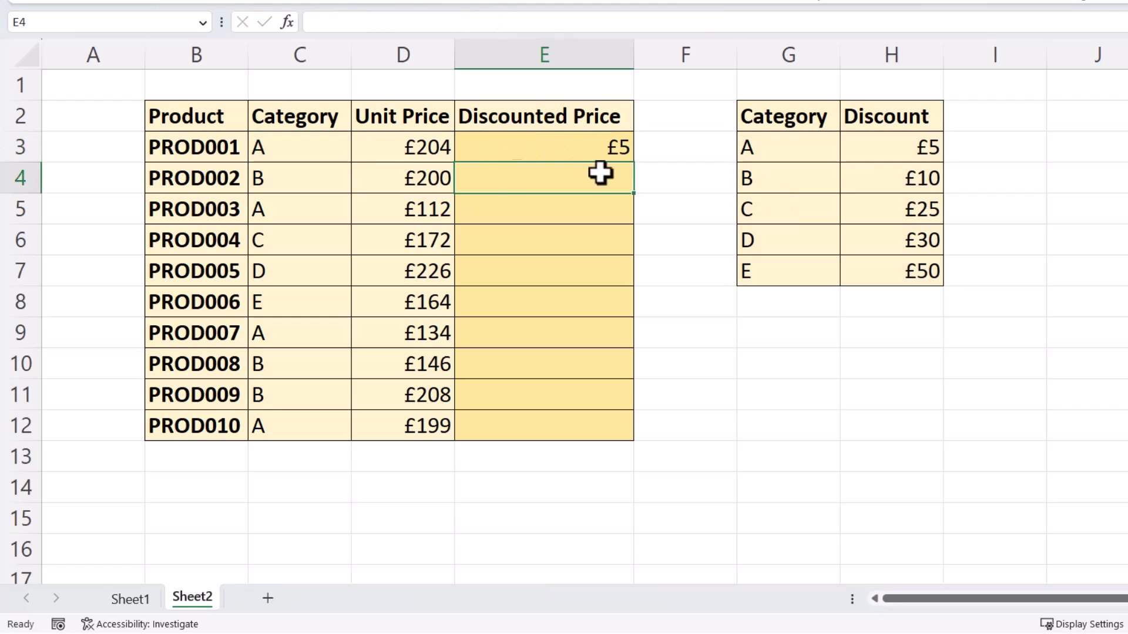
click(570, 149)
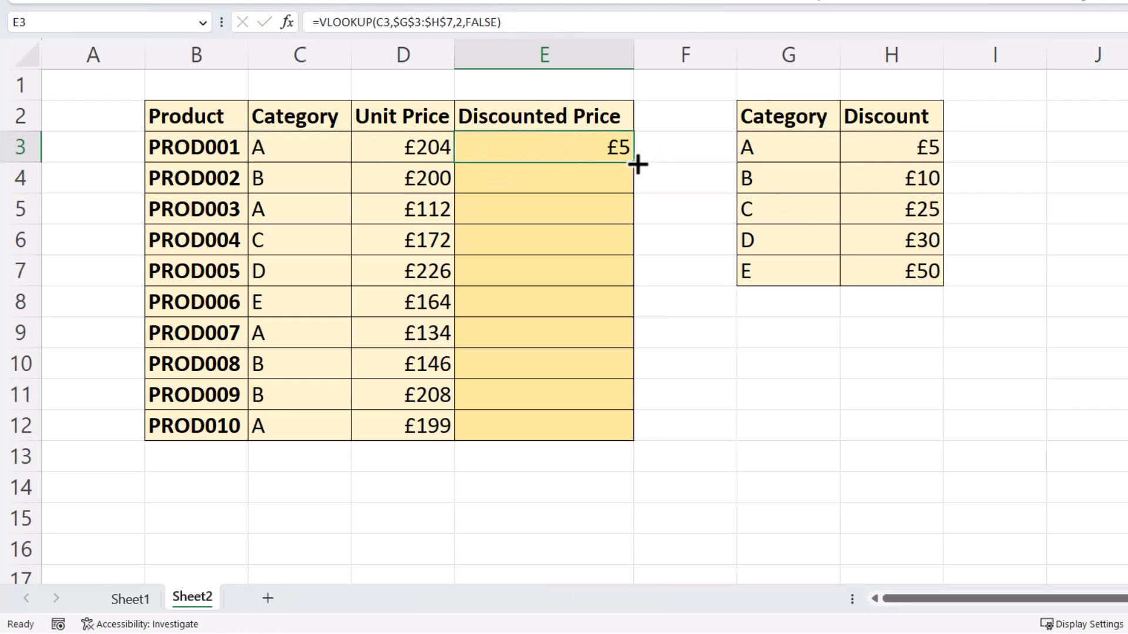
double_click(634, 163)
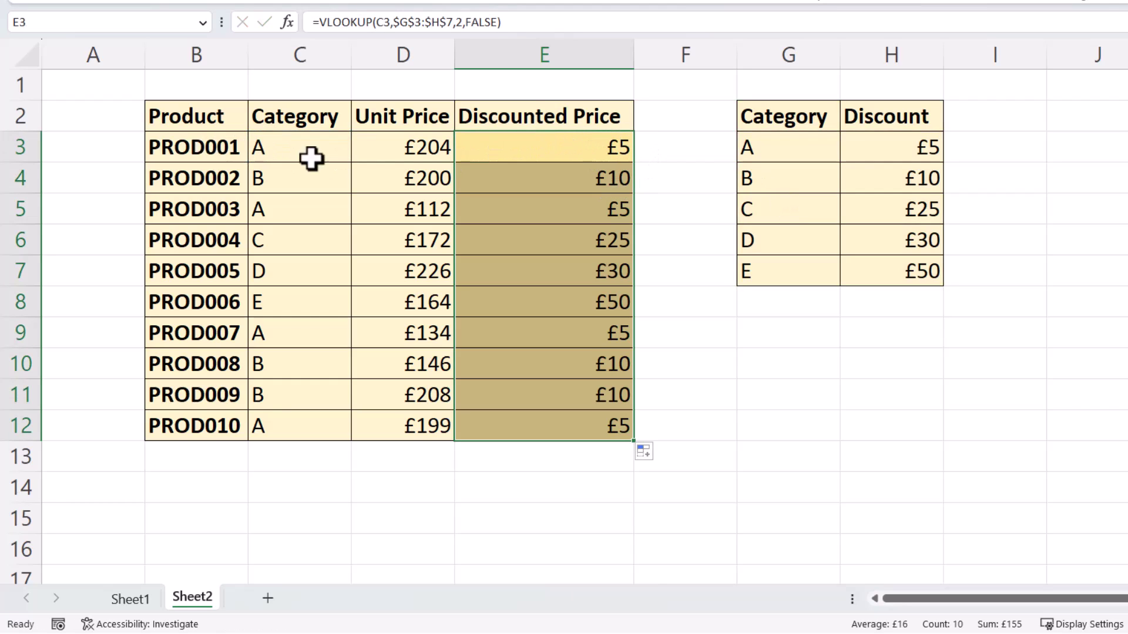
Change E3 to =D3-VLOOKUP(C3,$G$3:$H$7,2,FALSE) and fill it down to E12.
double_click(602, 148)
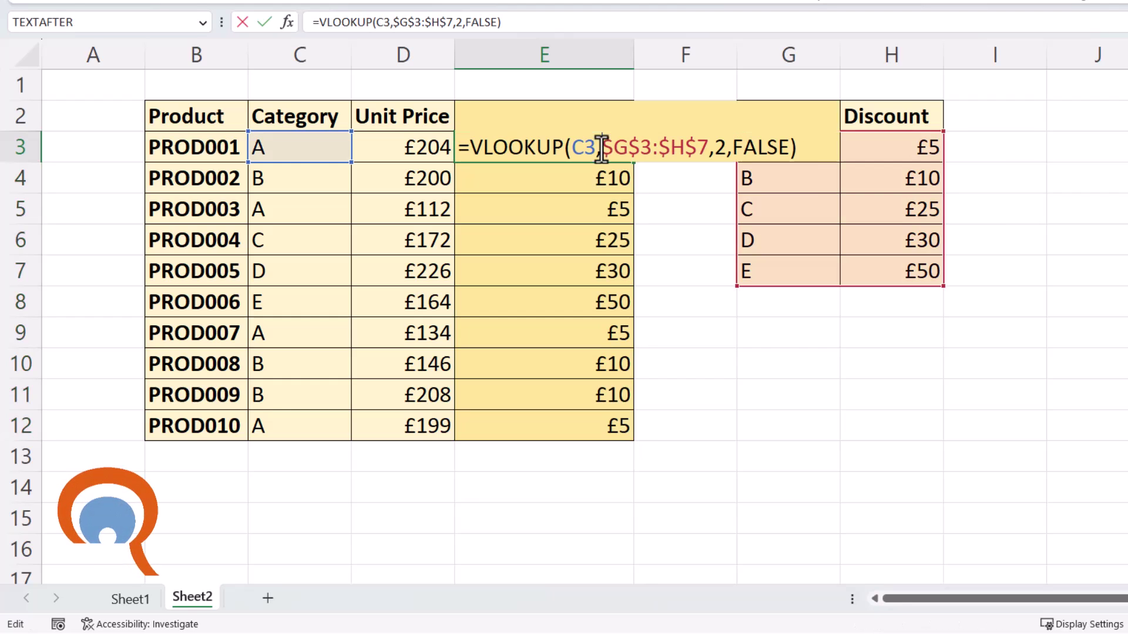
click(472, 146)
click(424, 153)
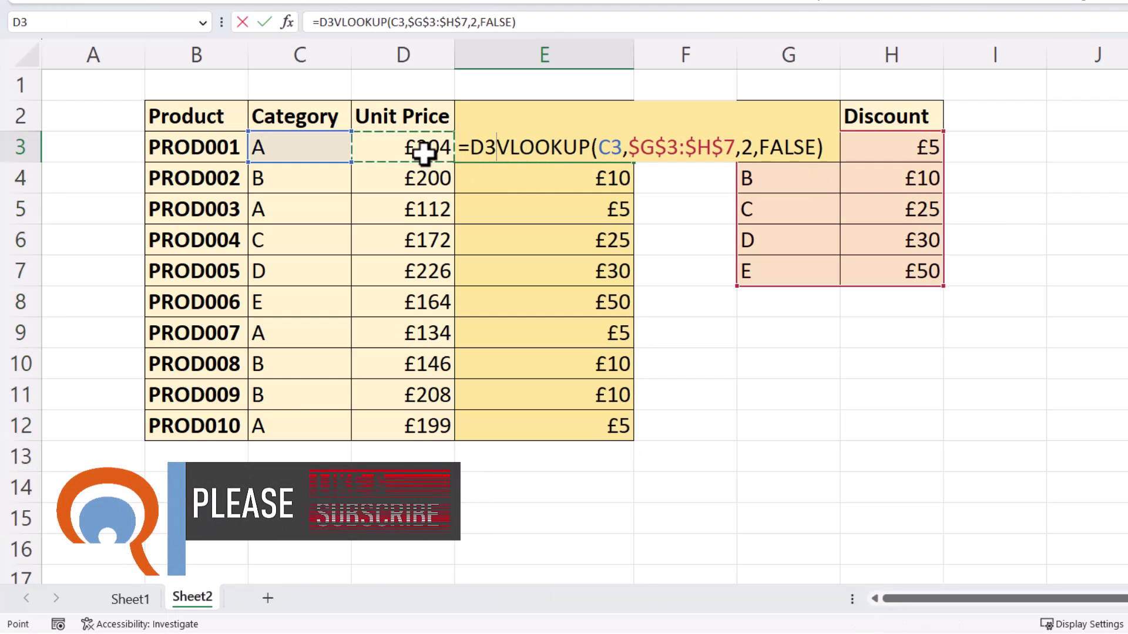
text(-)
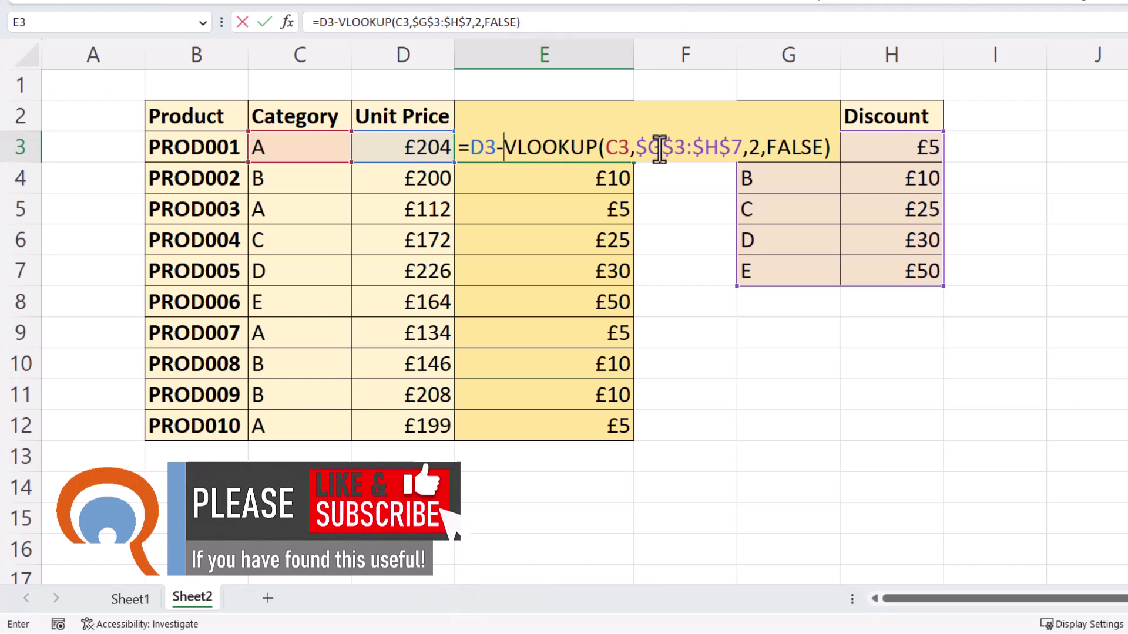
key(Return)
click(627, 155)
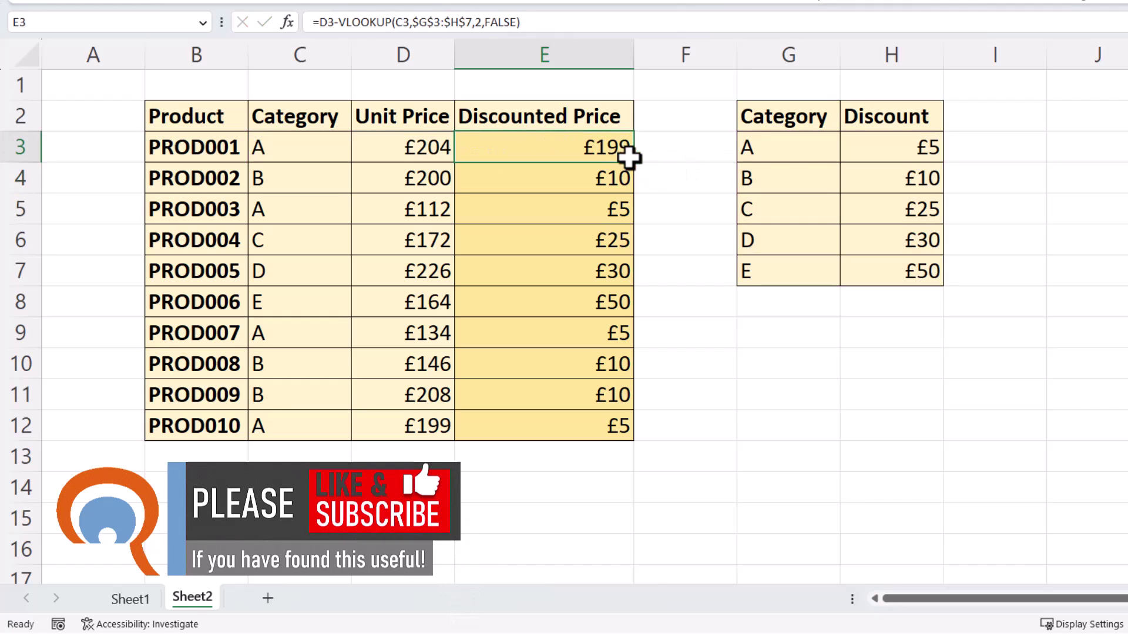
double_click(638, 163)
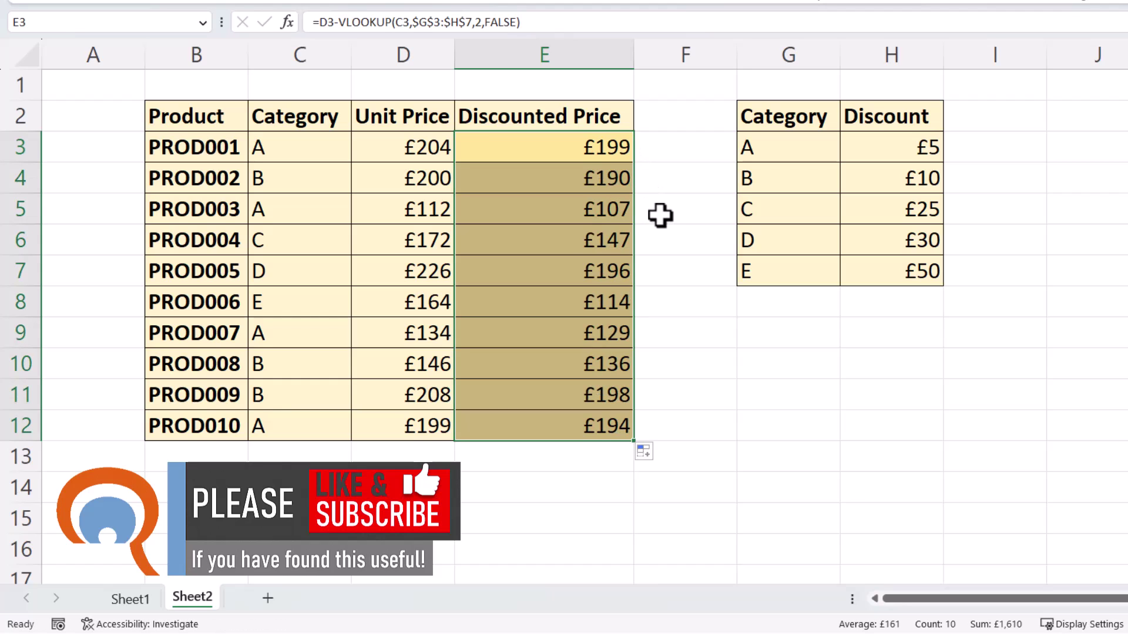